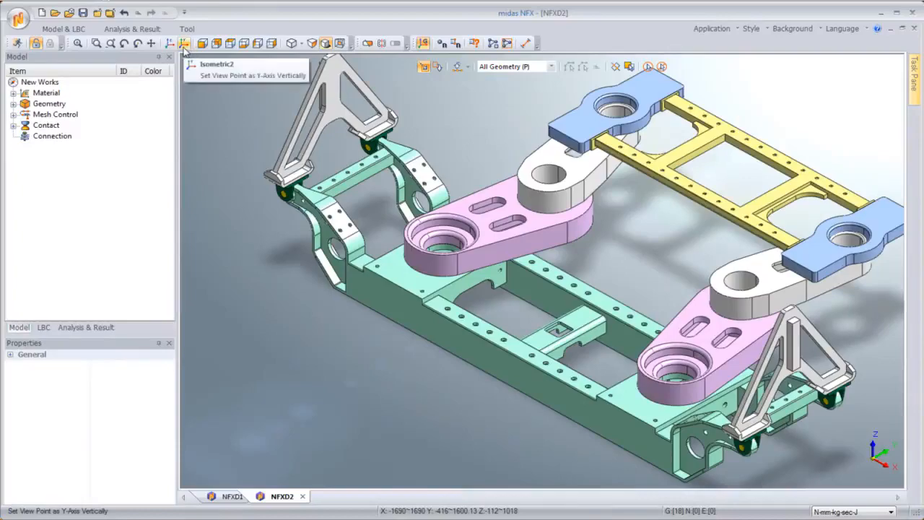
Step: Remove all holes with radius below 20 mm from the model using Model Simplification
left_click(245, 44)
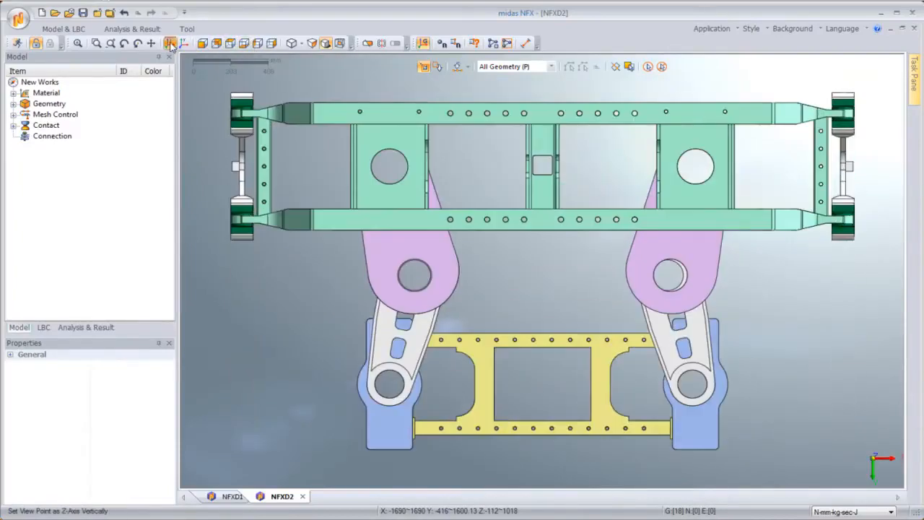
left_click(171, 44)
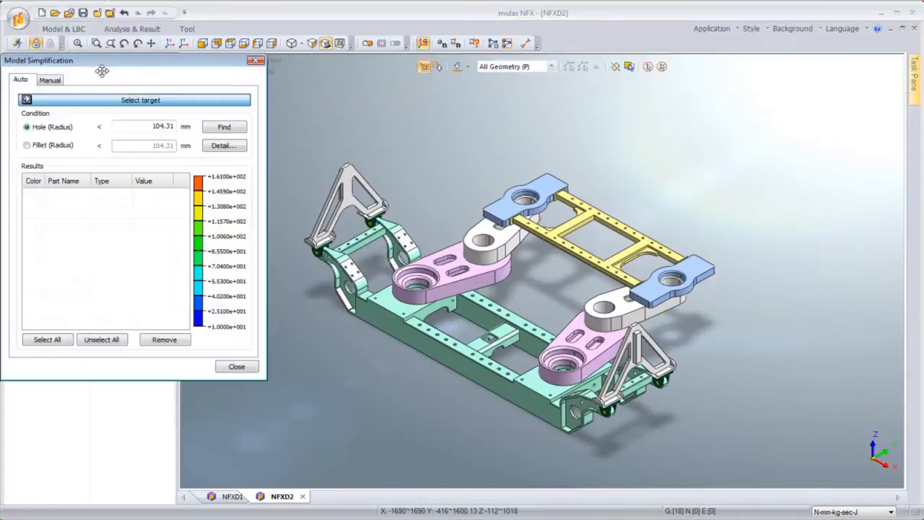
left_click_drag(200, 56, 248, 122)
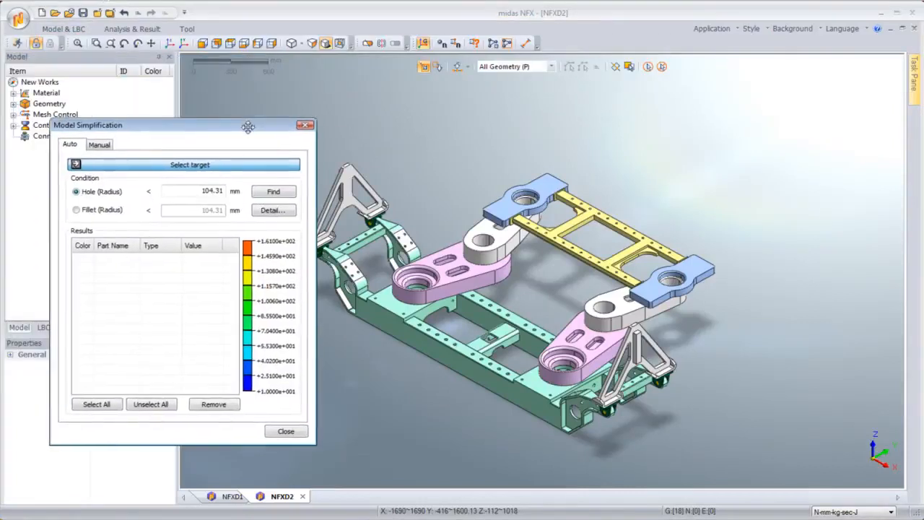
left_click(274, 192)
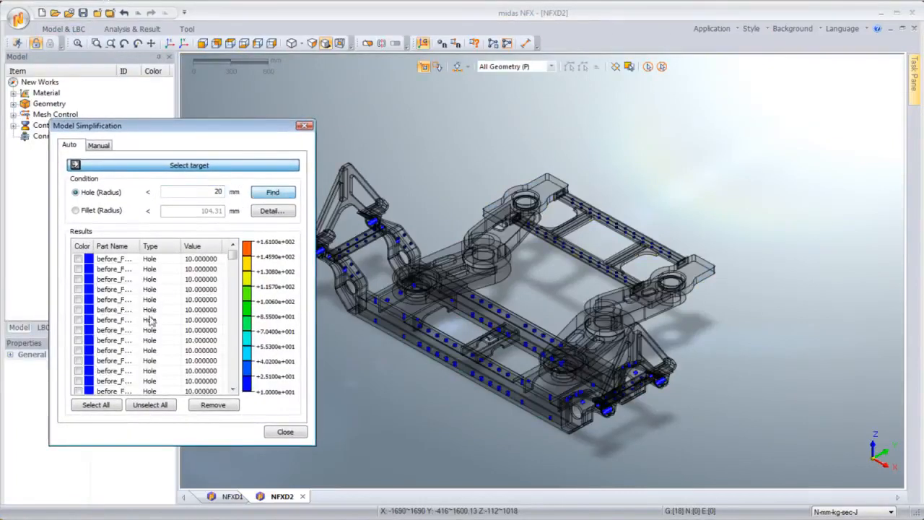
left_click(213, 404)
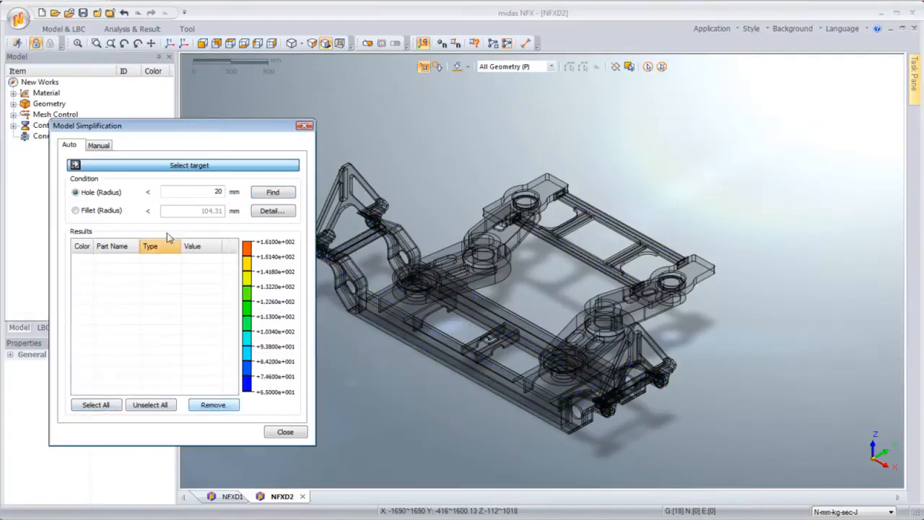
Step: Search for fillets with radius below 25 mm, then close the Model Simplification dialog
left_click(108, 210)
type("25")
left_click(273, 192)
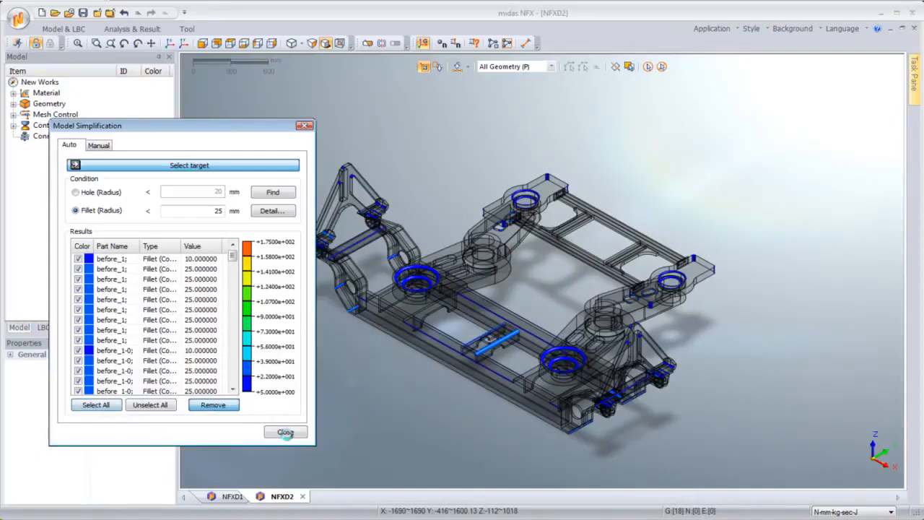
left_click(286, 432)
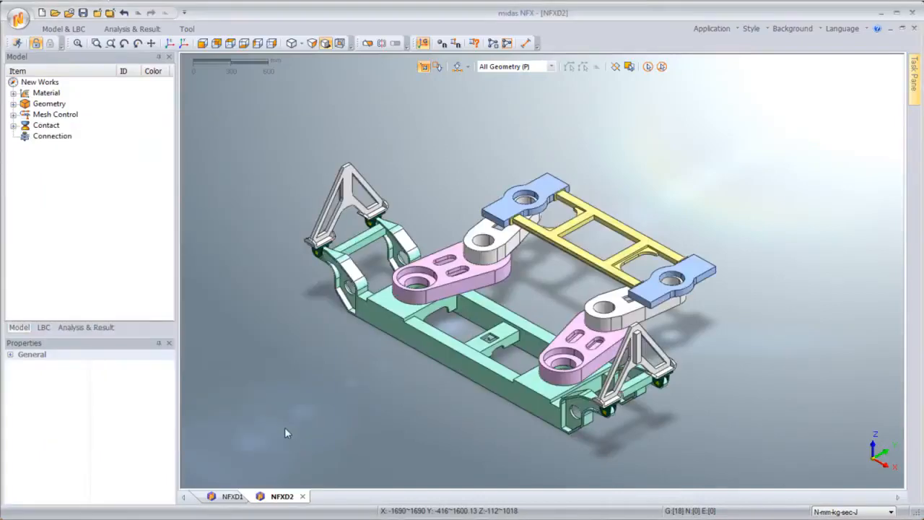
Step: Select all parts and auto-generate welded surface-to-surface contact pairs between them
left_click(237, 44)
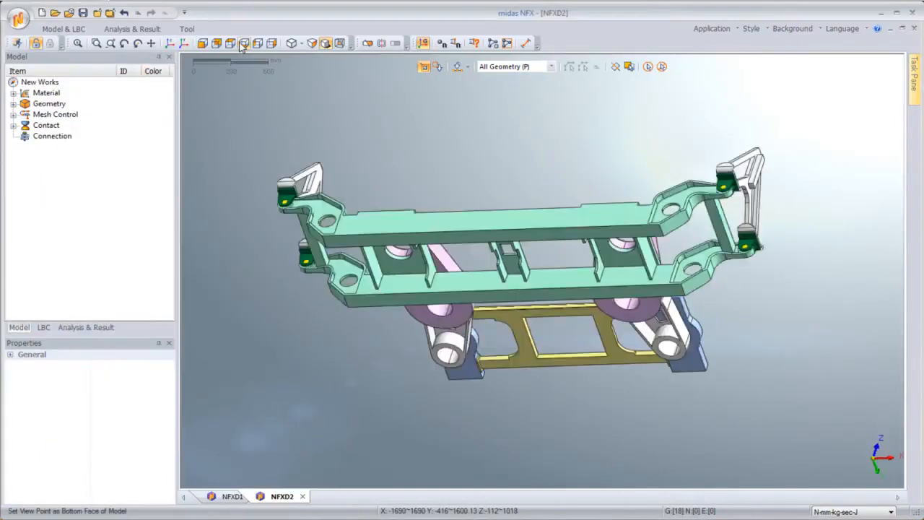
left_click(239, 45)
left_click(185, 43)
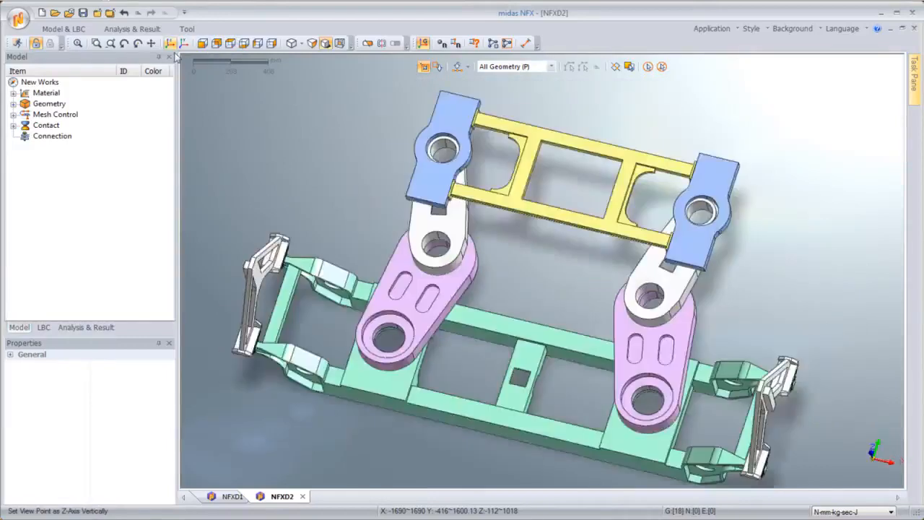
middle_click_drag(390, 277, 722, 254)
right_click(722, 255)
left_click(192, 60)
left_click(173, 45)
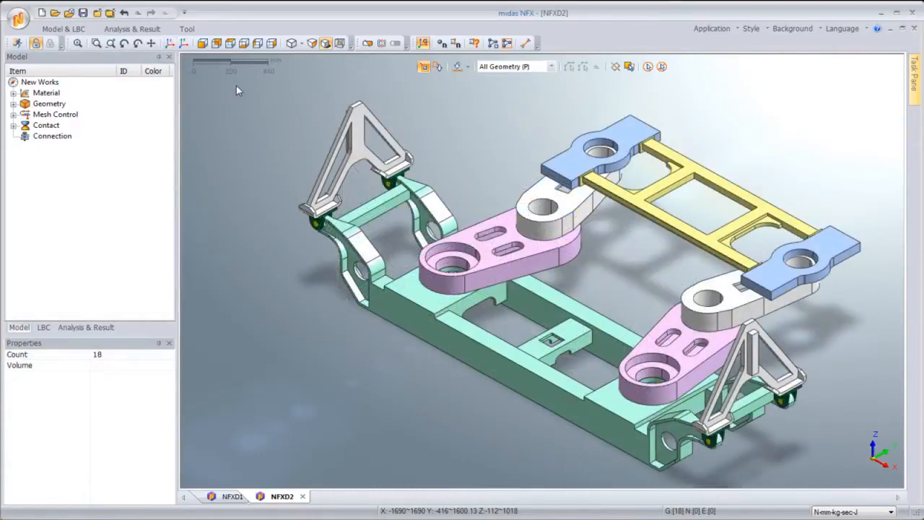
left_click_drag(237, 85, 894, 488)
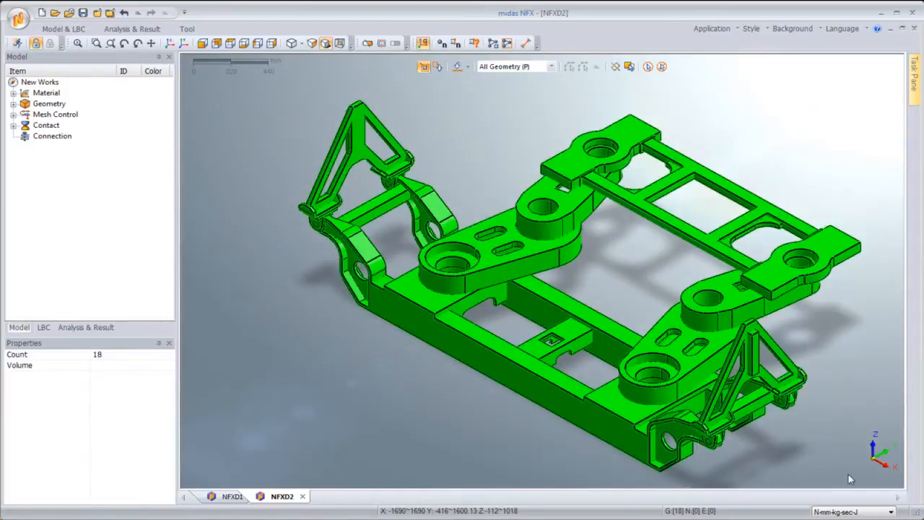
left_click(78, 30)
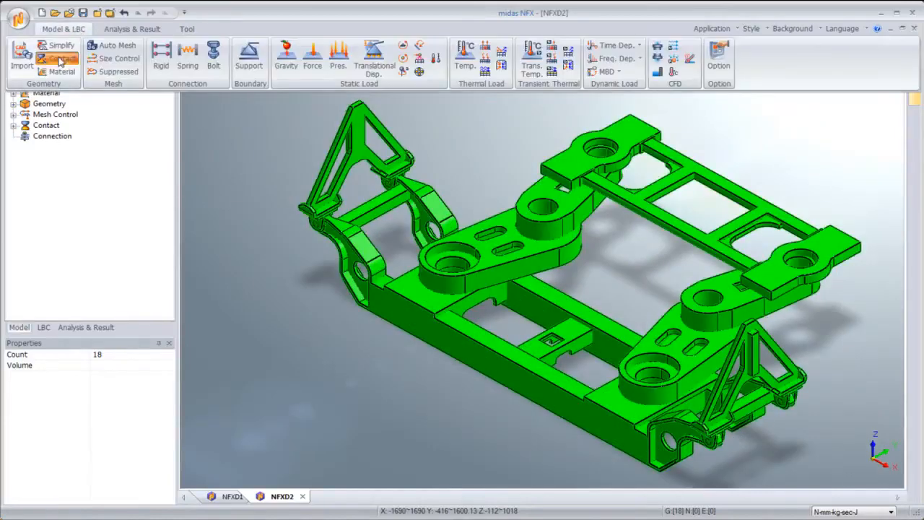
left_click(60, 61)
left_click_drag(70, 64, 155, 103)
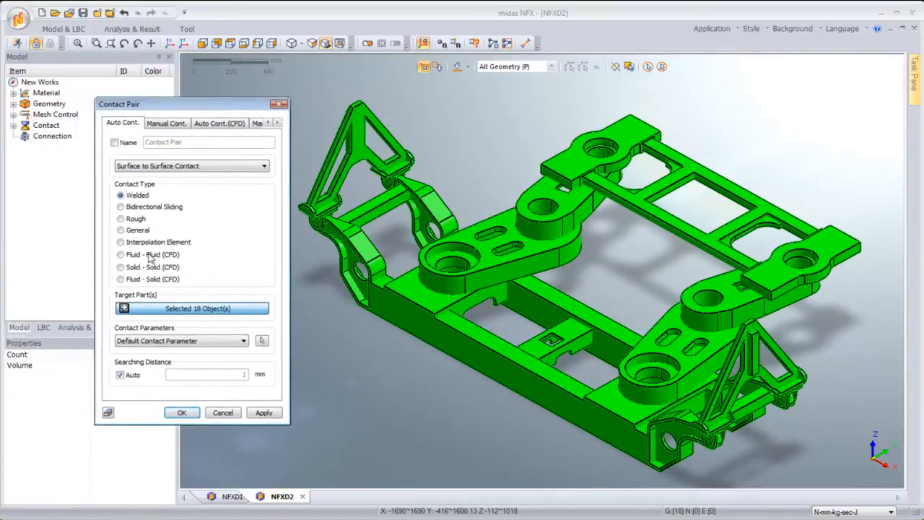
left_click(181, 413)
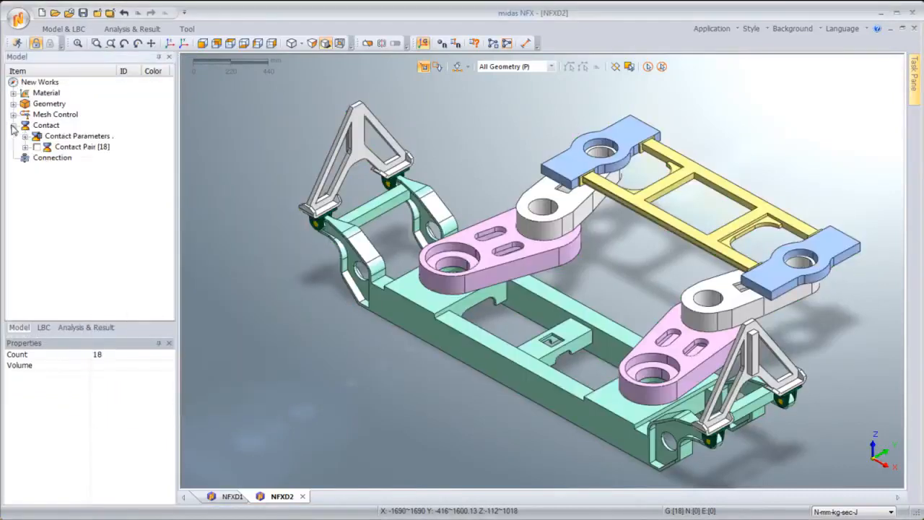
Step: Expand the contact pair list and inspect several individual contact pairs in the model
left_click(25, 147)
left_click(83, 148)
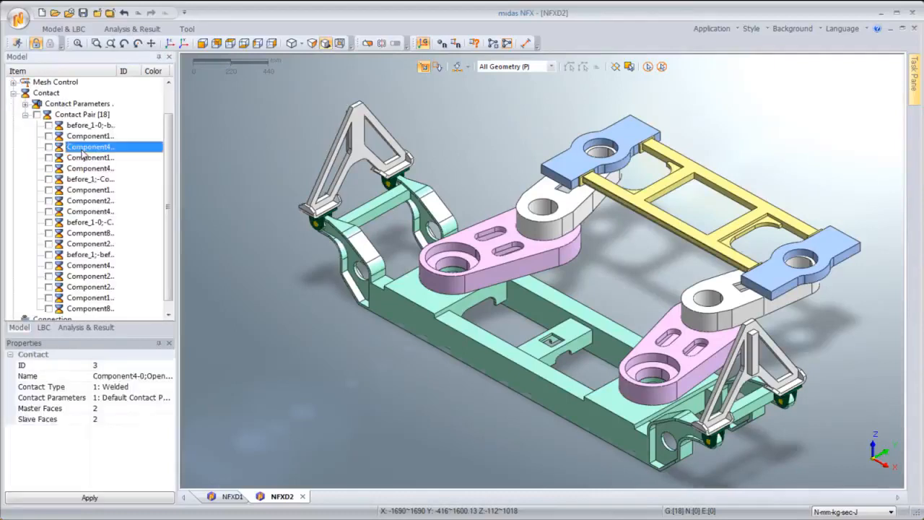
left_click(85, 179)
left_click(85, 244)
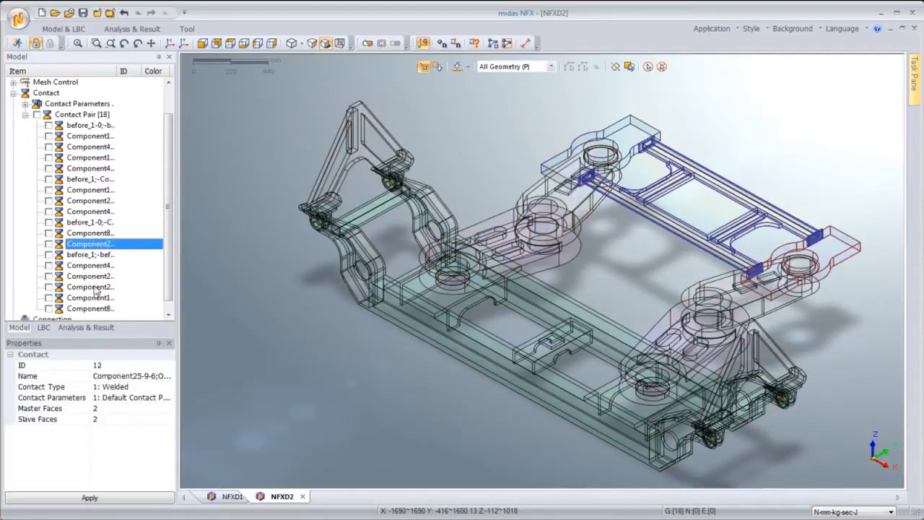
left_click(93, 288)
left_click(93, 169)
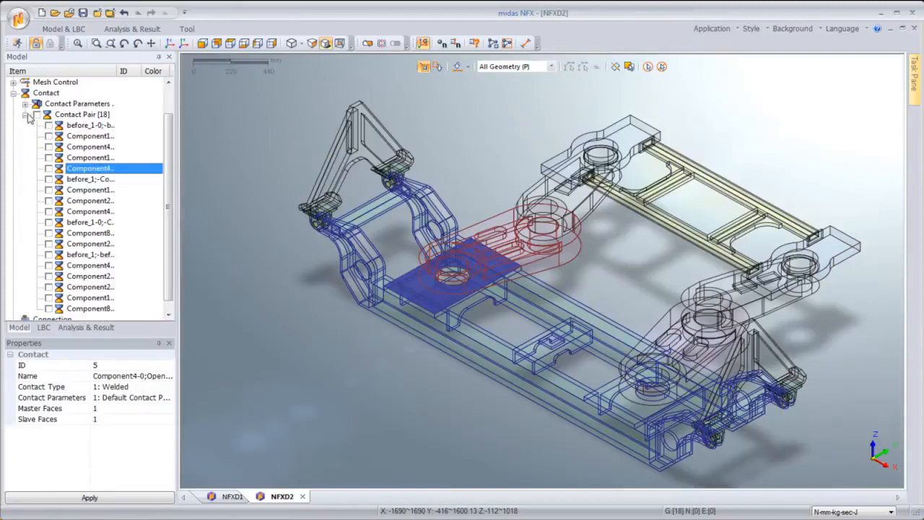
left_click(26, 114)
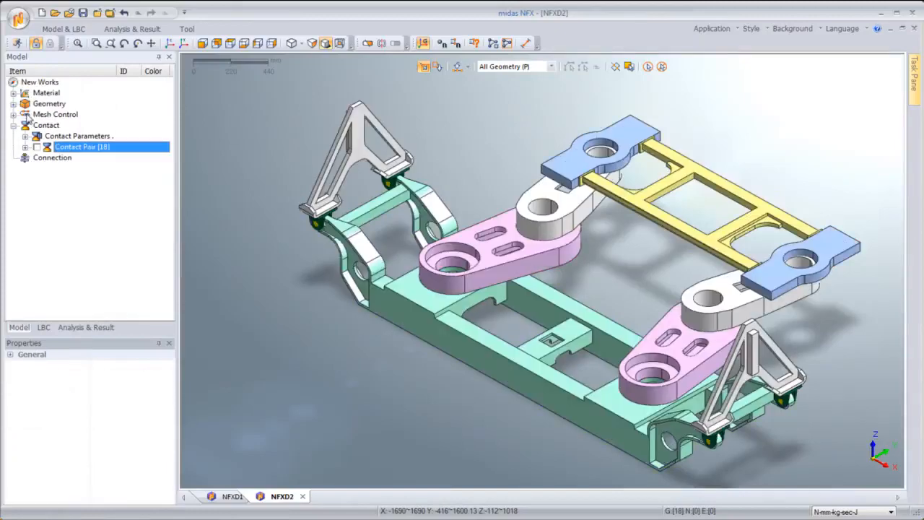
Step: Select the top faces of both blue mounting blocks with the face filter and apply a static force to them
left_click(169, 43)
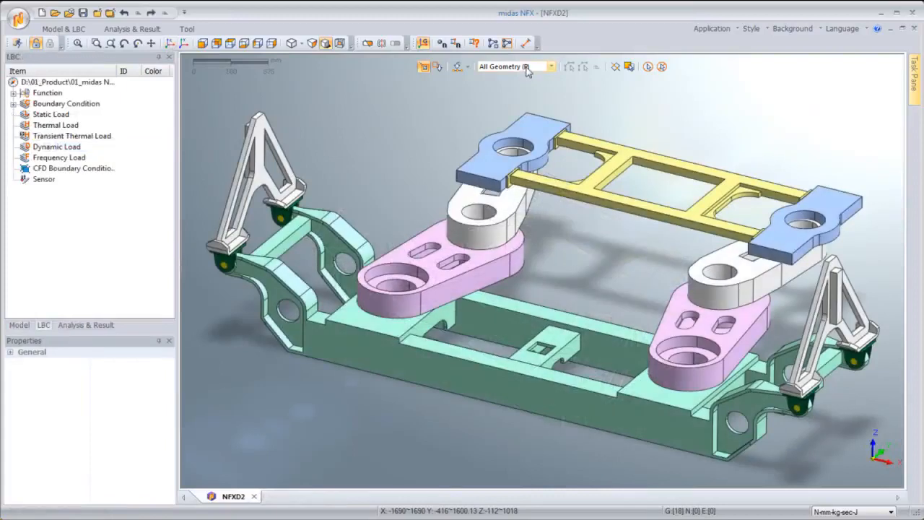
left_click(514, 67)
left_click(505, 104)
left_click(823, 204)
left_click(498, 156)
right_click(486, 160)
mouse_move(527, 197)
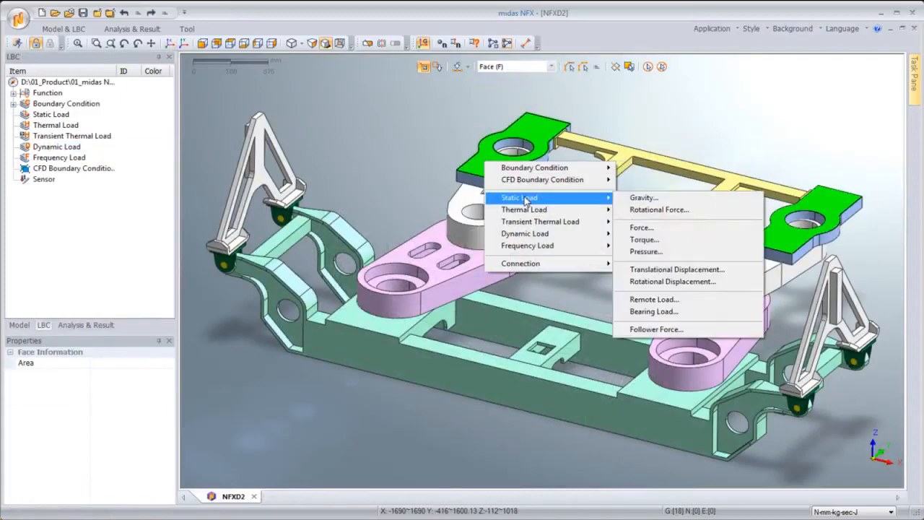
left_click(646, 230)
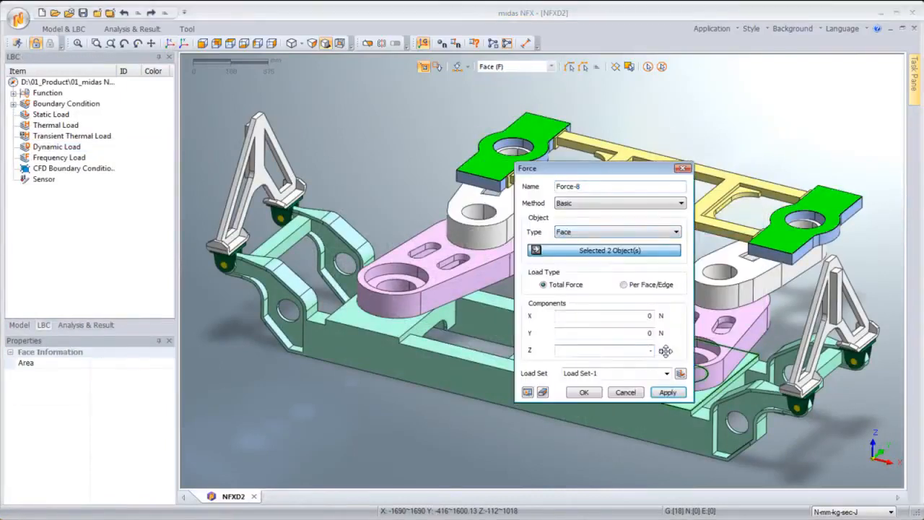
left_click(586, 392)
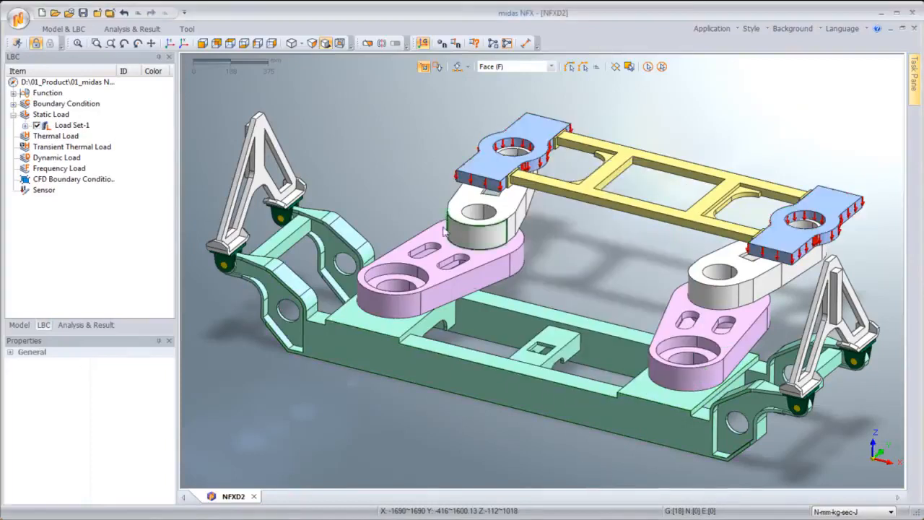
Step: Mesh the model and run the linear static analysis
left_click(132, 29)
left_click(88, 63)
left_click(538, 326)
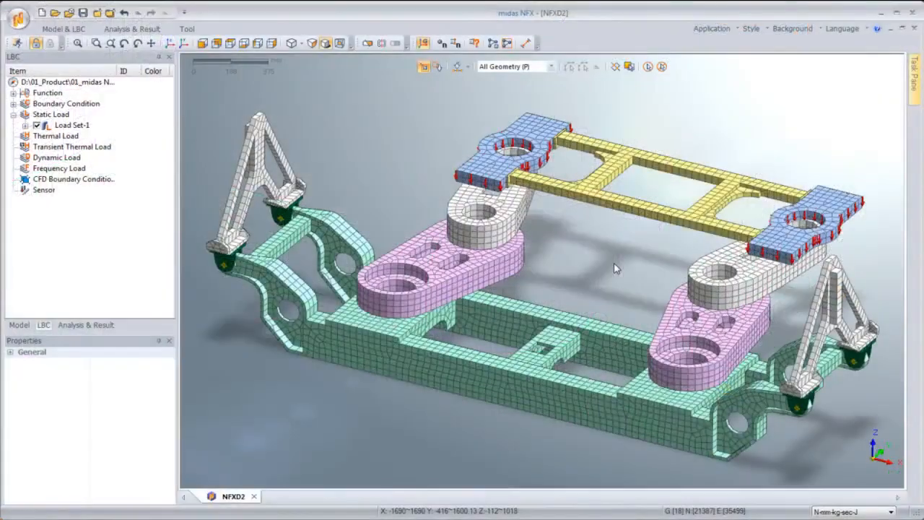
left_click(132, 29)
left_click(107, 81)
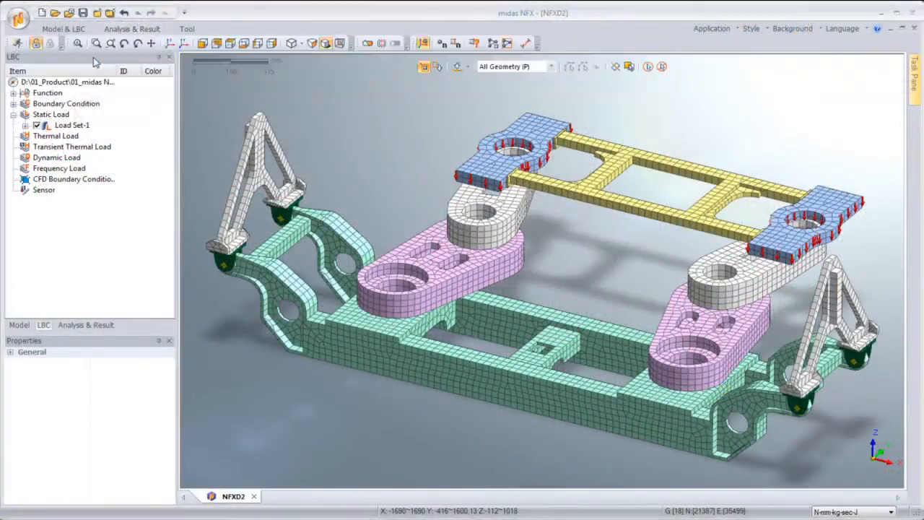
left_click(531, 328)
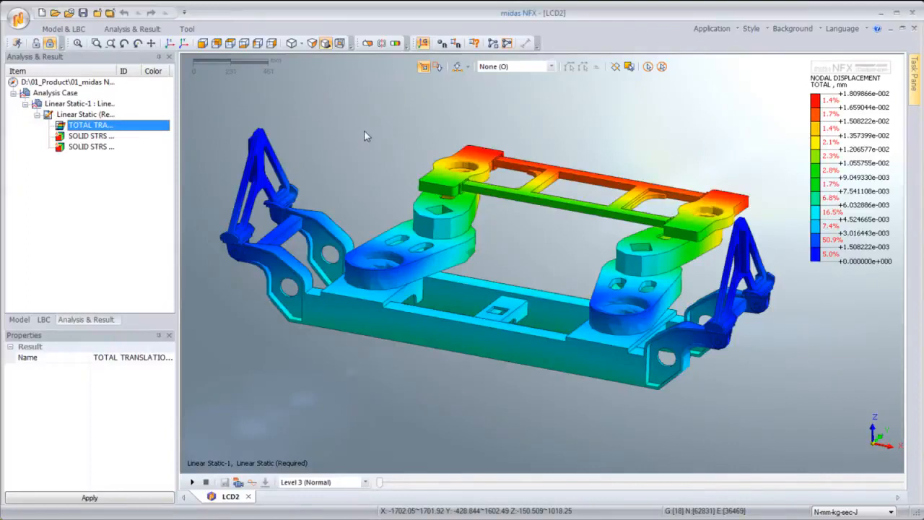
Step: Display the von Mises stress, safety factor and total translation result contours in turn
double_click(86, 136)
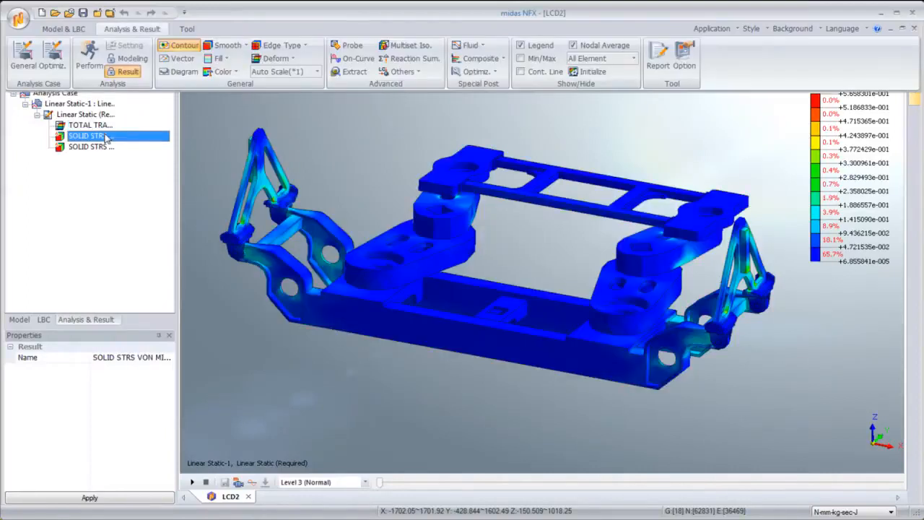
double_click(106, 148)
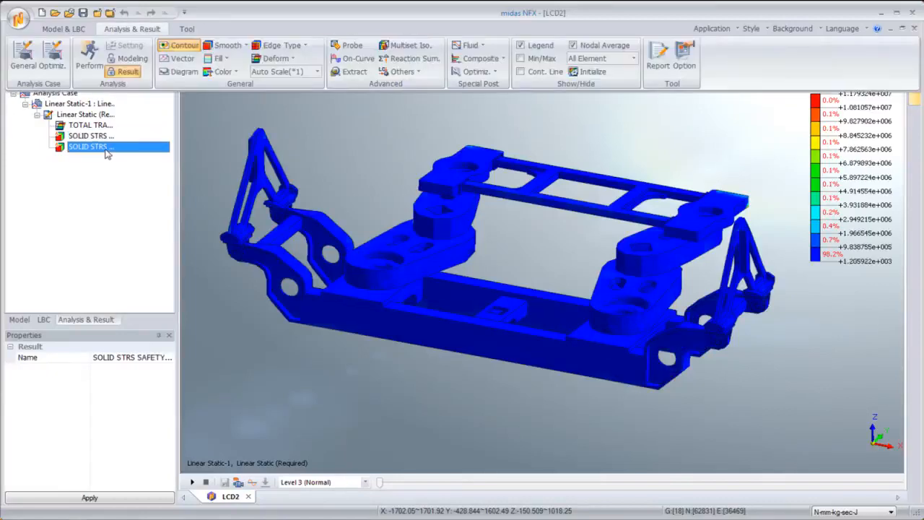
double_click(104, 127)
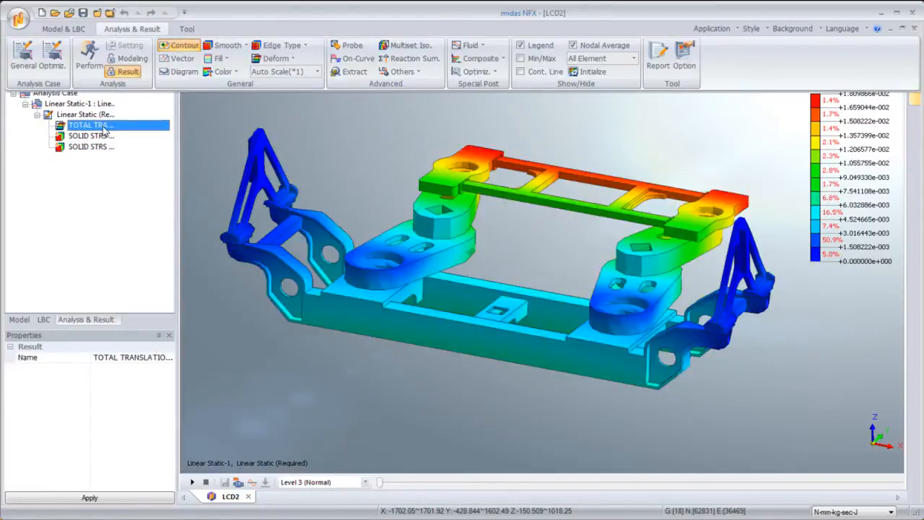
Step: Insert T1 translation, total rotation and R1 rotation results into the linear static result set
right_click(105, 128)
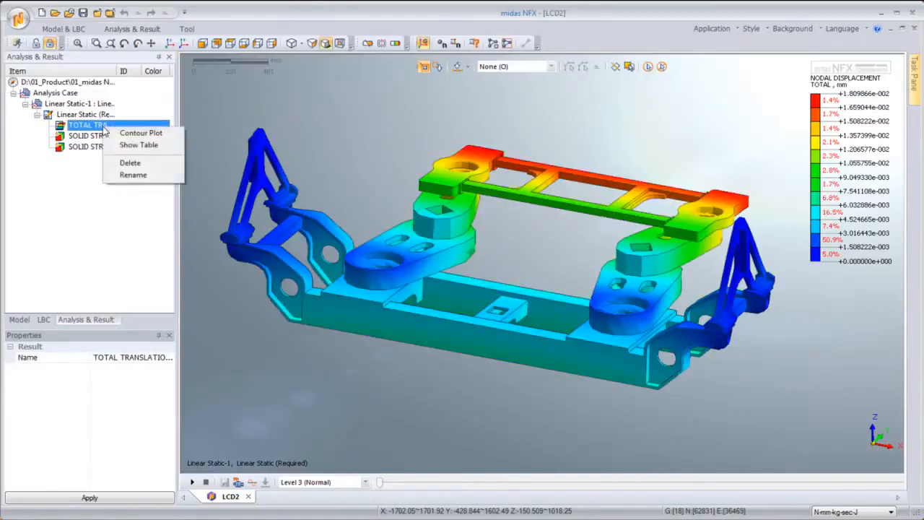
right_click(85, 116)
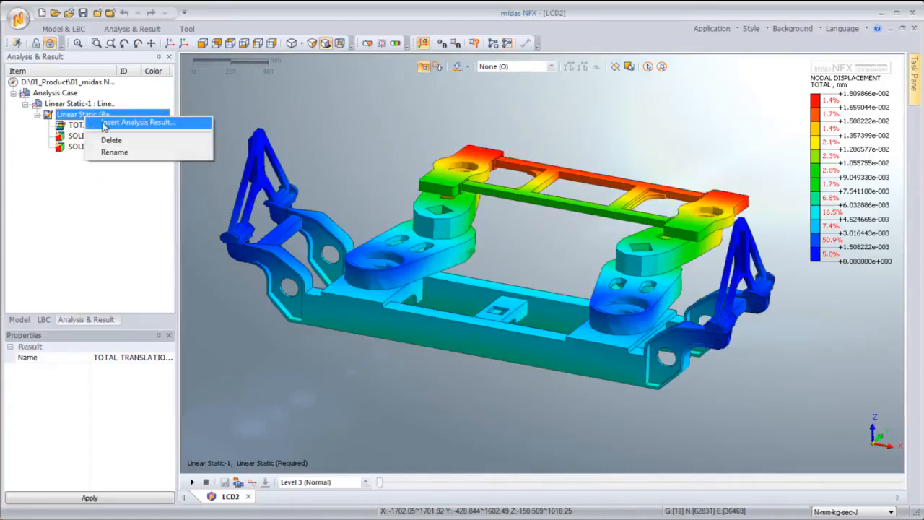
left_click(105, 123)
left_click(369, 219)
left_click(369, 243)
left_click(369, 250)
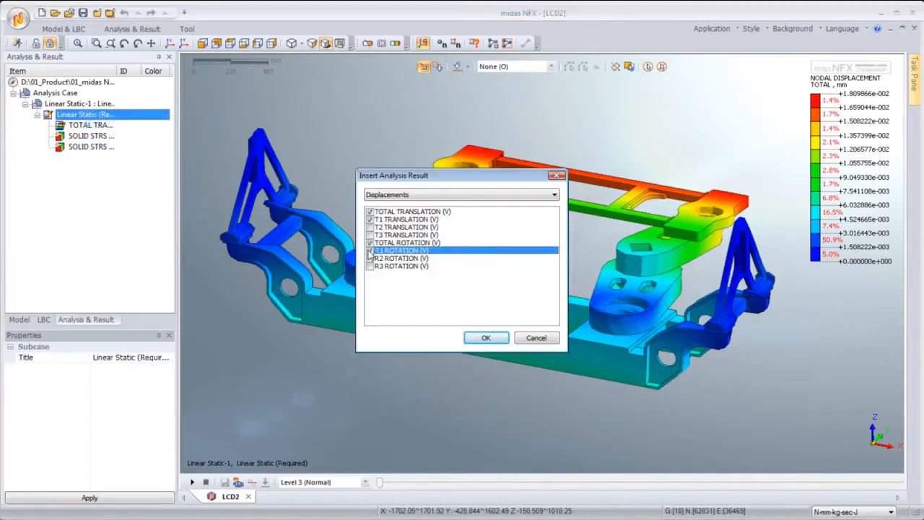
left_click(485, 338)
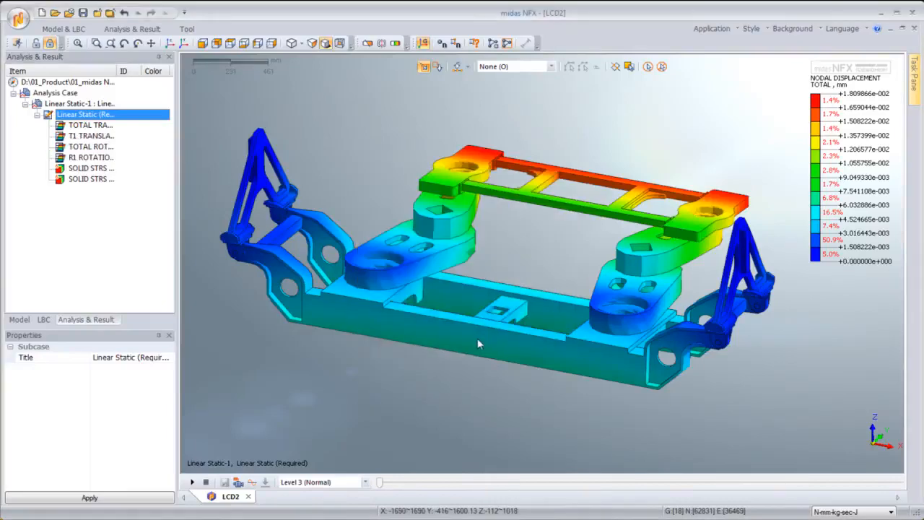
Step: Display the newly added results and animate the von Mises stress contour
left_click(91, 139)
left_click(92, 147)
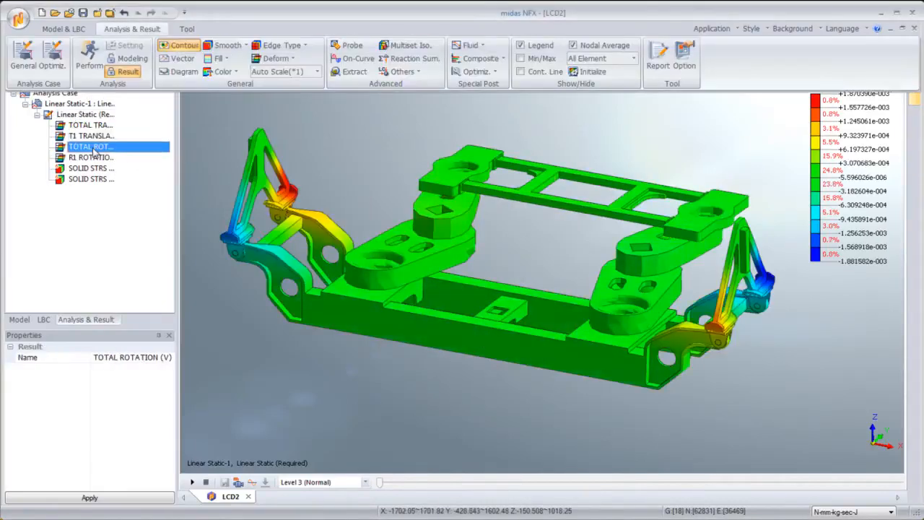
left_click(88, 157)
left_click(91, 168)
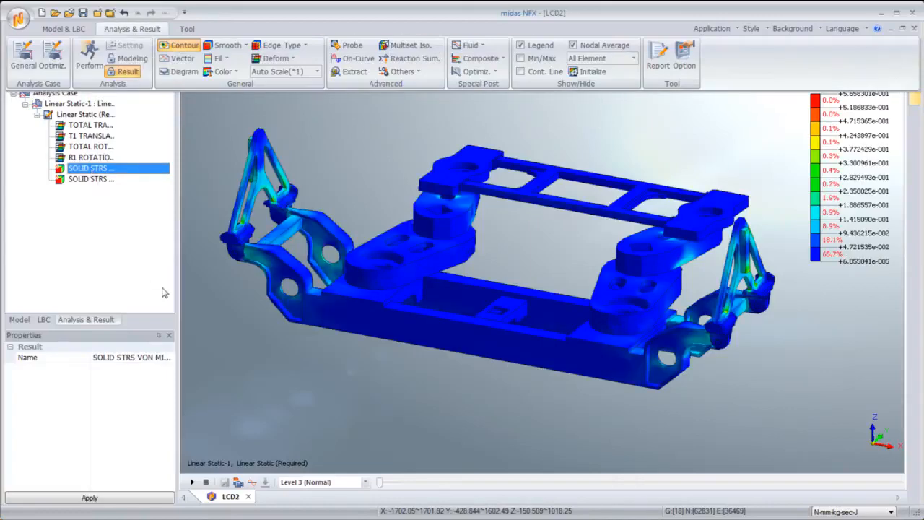
left_click(205, 483)
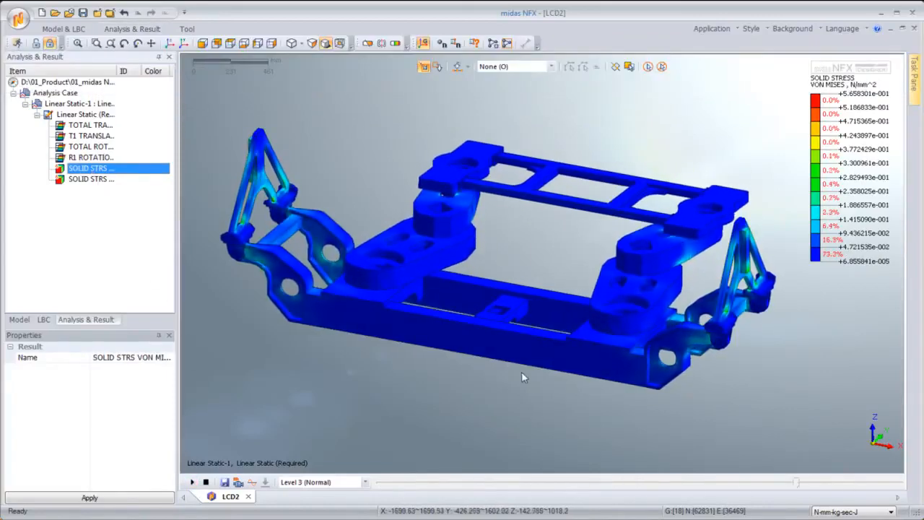
Step: Switch the display back to the total translation contour and inspect the deformation around the model
middle_click_drag(529, 365, 302, 264)
left_click(92, 125)
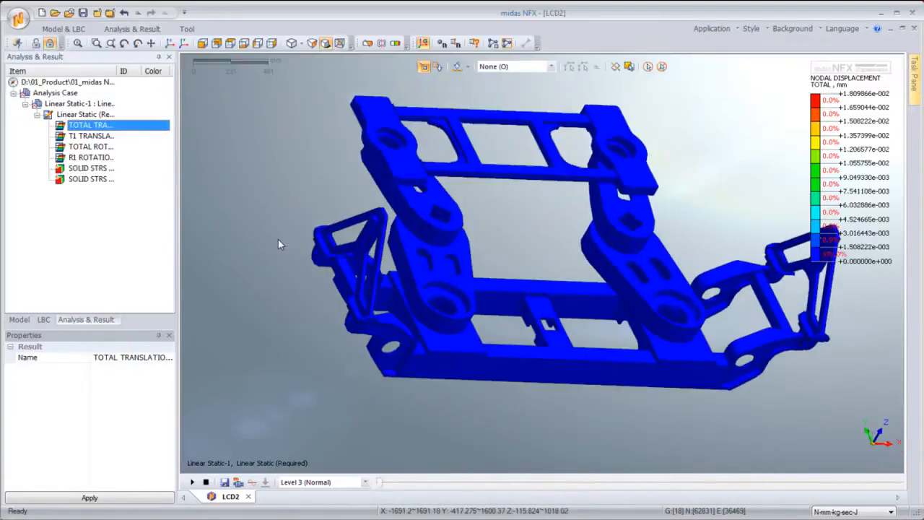
middle_click_drag(491, 271, 309, 234)
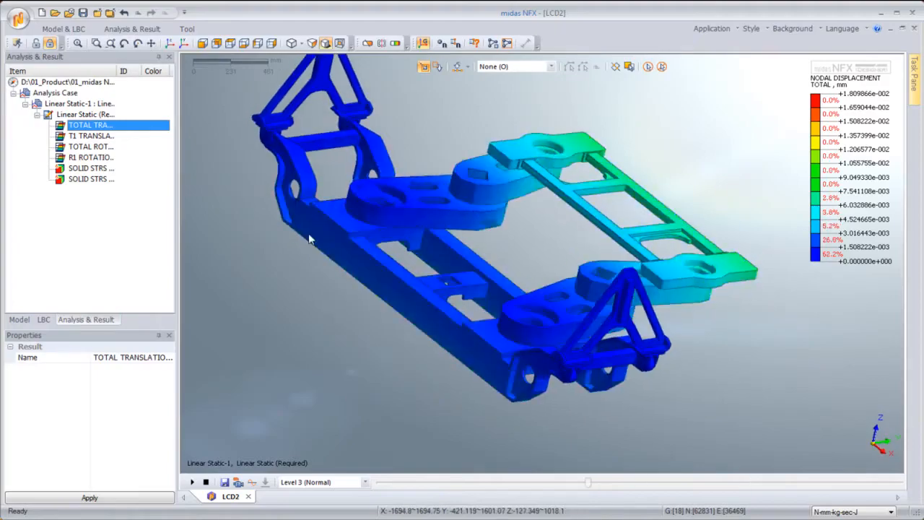
scroll(549, 309, "up", 2)
scroll(549, 310, "up", 4)
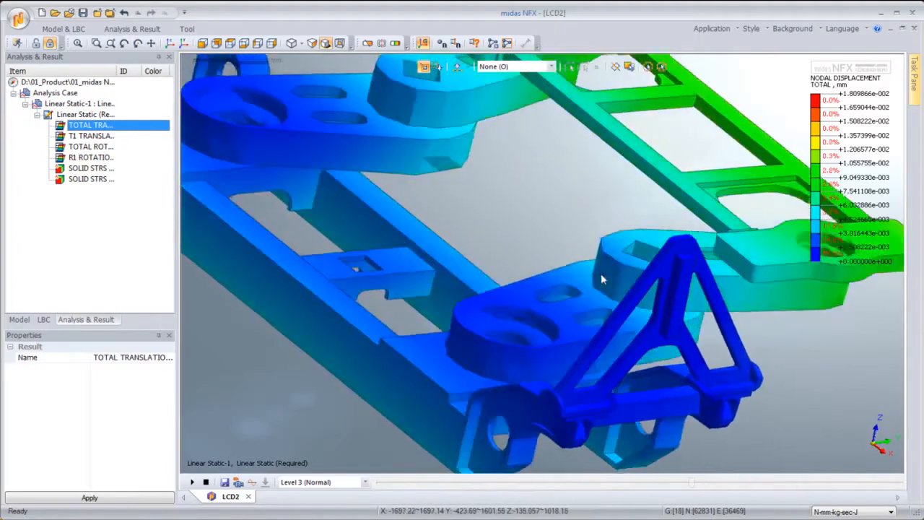
middle_click_drag(602, 278, 539, 259)
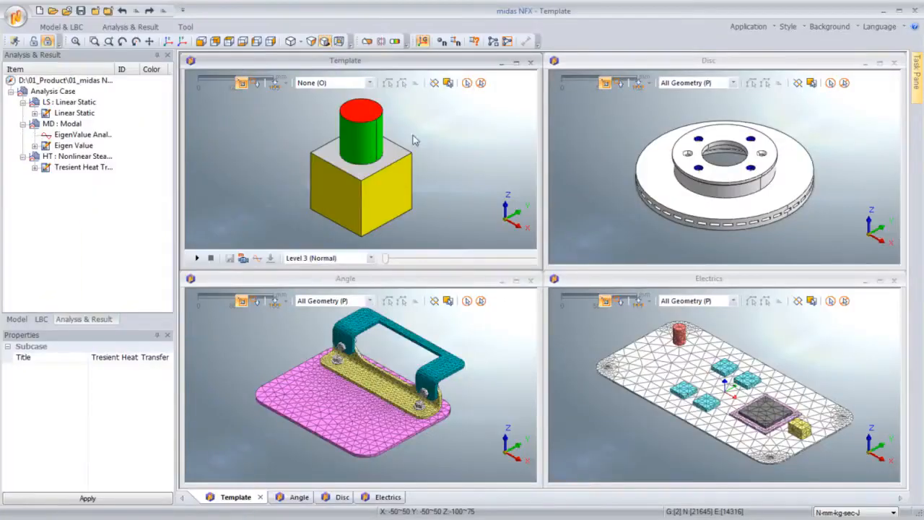
Step: Assign the LS, MD and HT analysis cases to the open model windows
left_click_drag(91, 103, 319, 352)
left_click_drag(63, 124, 296, 139)
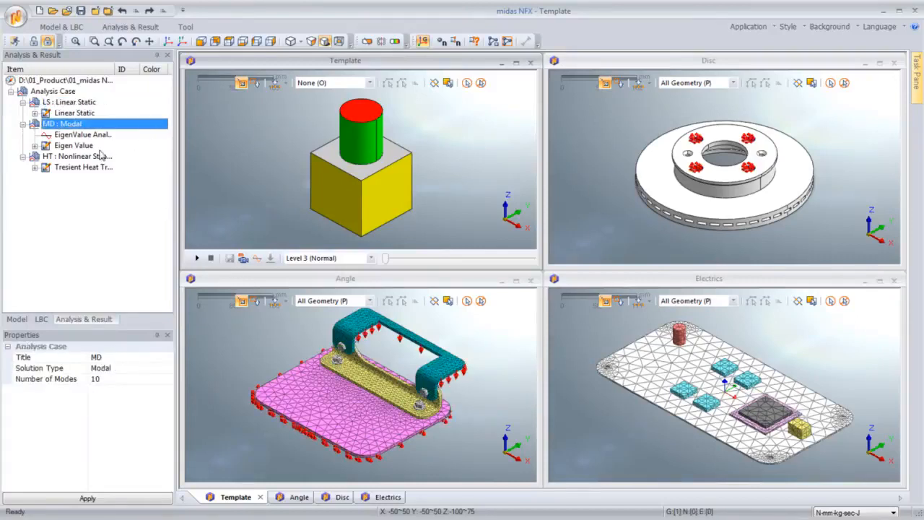
left_click_drag(101, 155, 285, 217)
left_click_drag(660, 345, 660, 345)
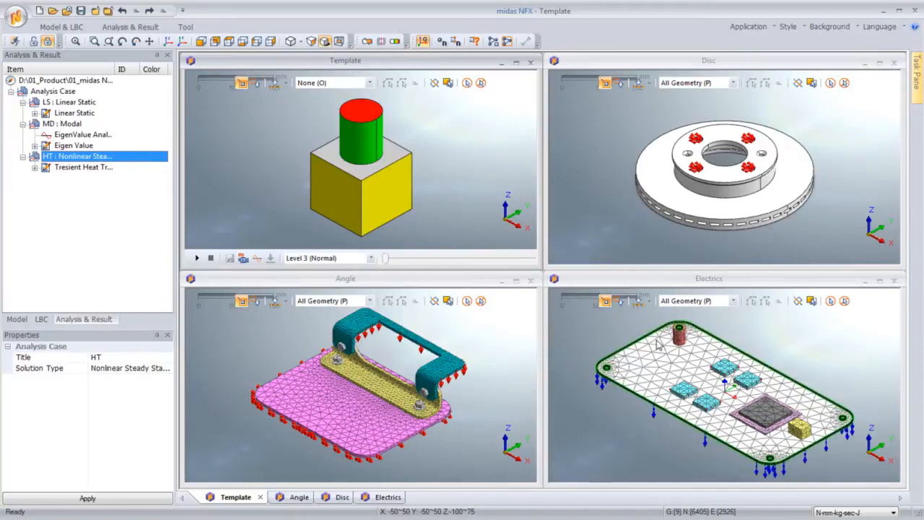
Step: Solve the MD modal analysis case for the disc model
right_click(585, 137)
key("Escape")
right_click(58, 104)
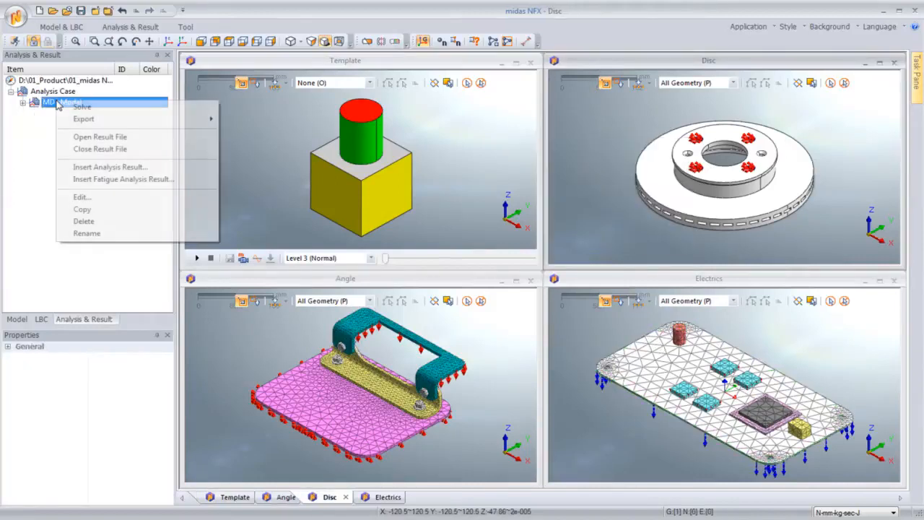
left_click(80, 107)
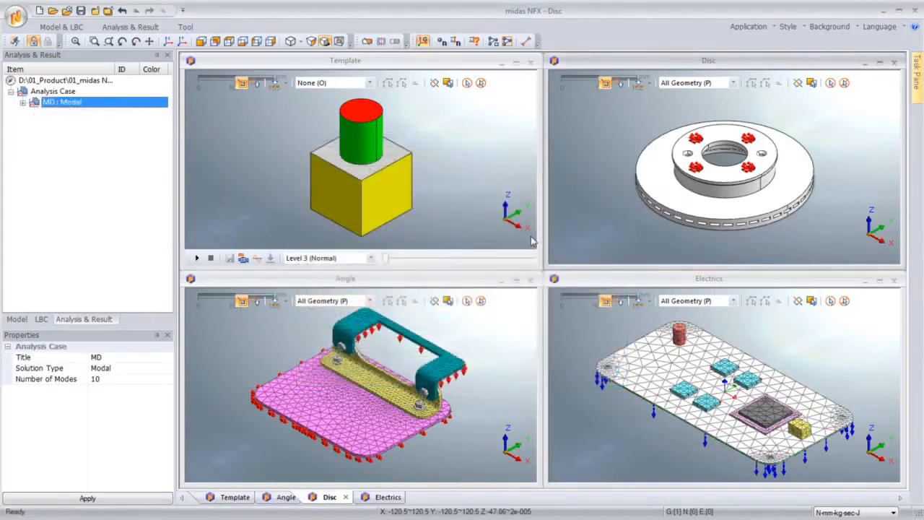
Step: Activate the Angle model window and solve its LS linear static analysis case
left_click(462, 282)
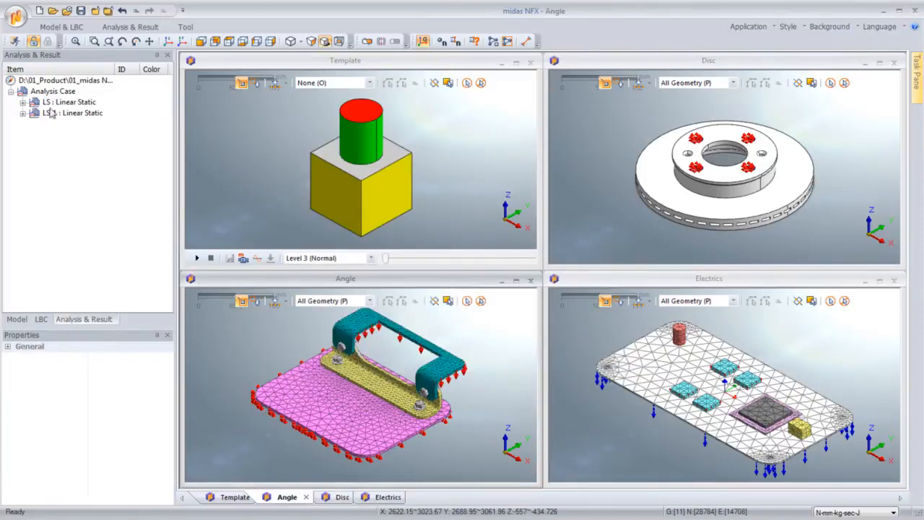
right_click(56, 103)
left_click(80, 107)
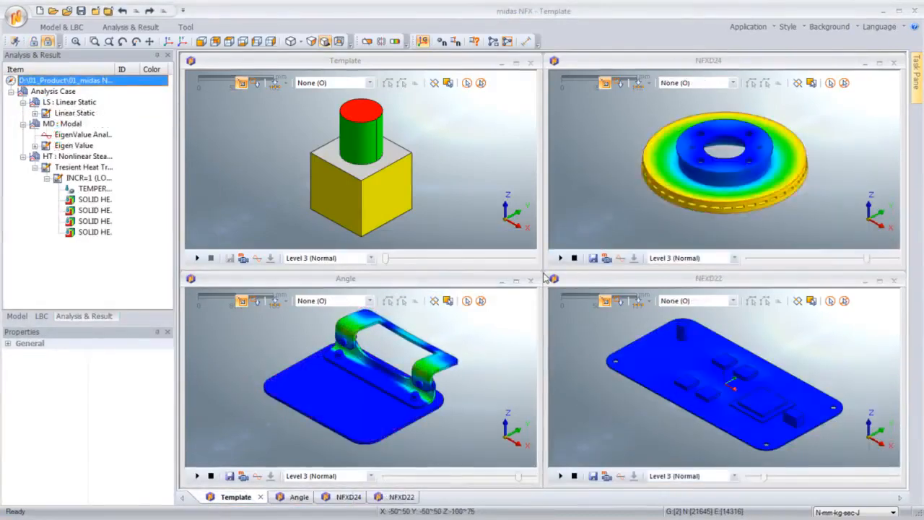
Step: Display the disc's mode 5 total translation result and maximize the disc result window
left_click(584, 194)
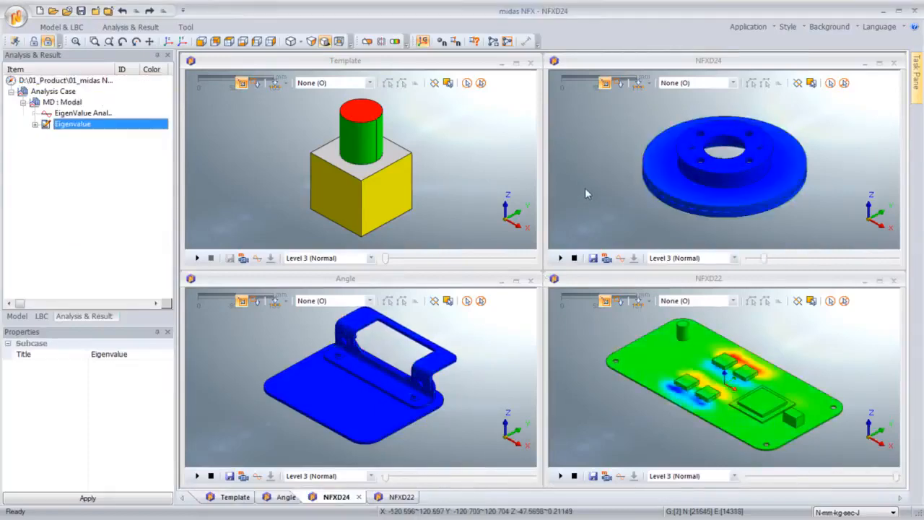
left_click(34, 124)
double_click(87, 125)
double_click(95, 157)
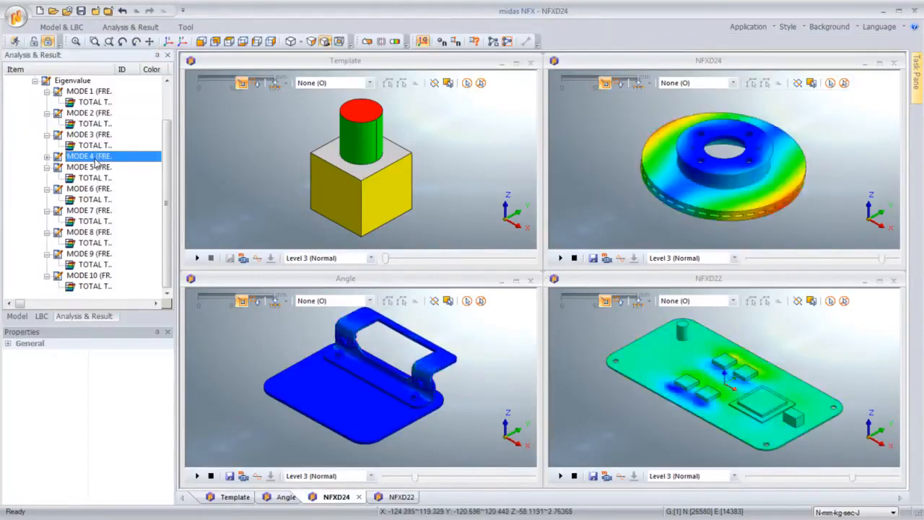
double_click(91, 179)
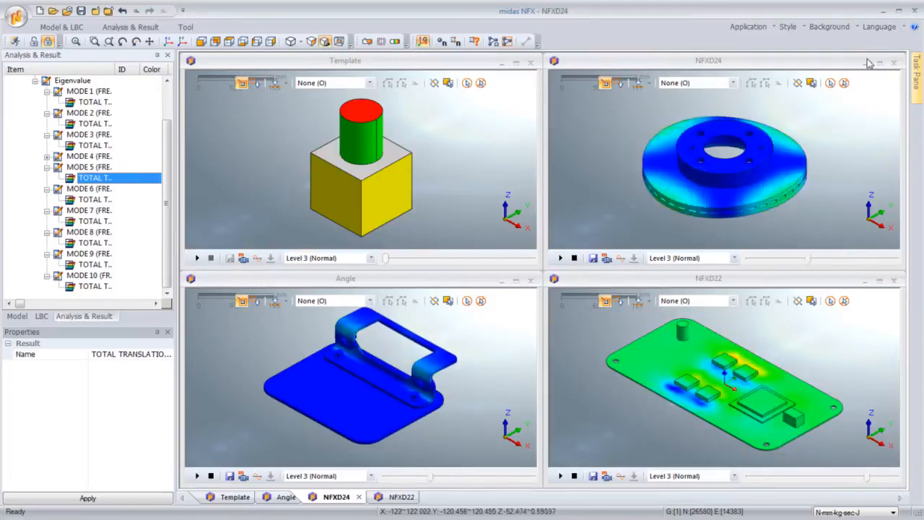
left_click(880, 63)
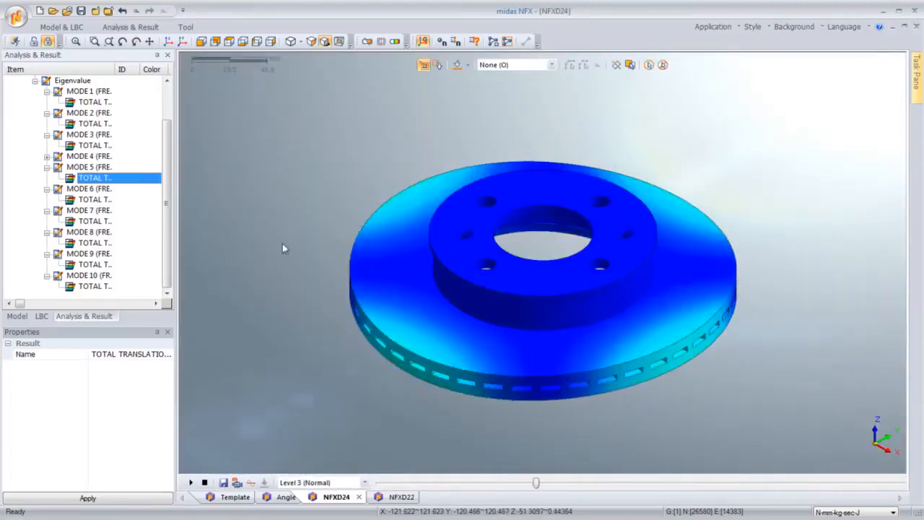
Step: Switch between the Angle, NFXD24 and NFXD22 result windows to compare their contours
left_click(285, 498)
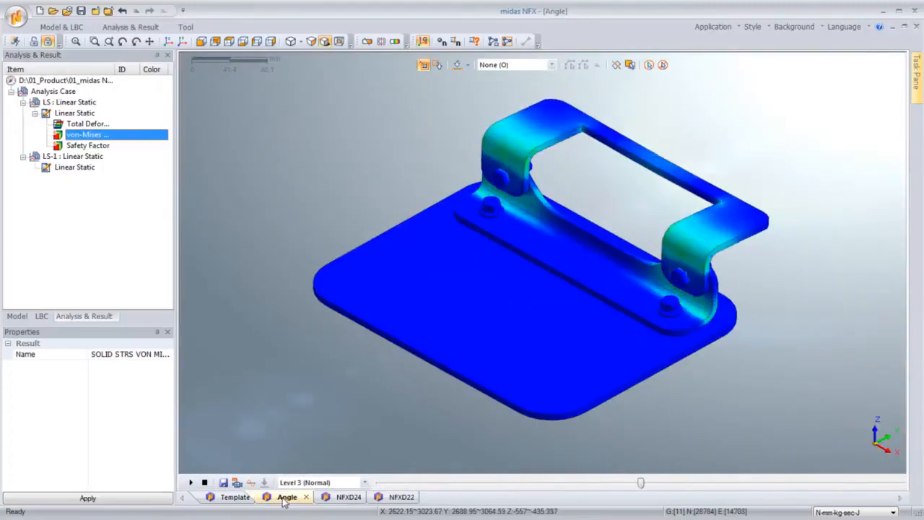
left_click(325, 498)
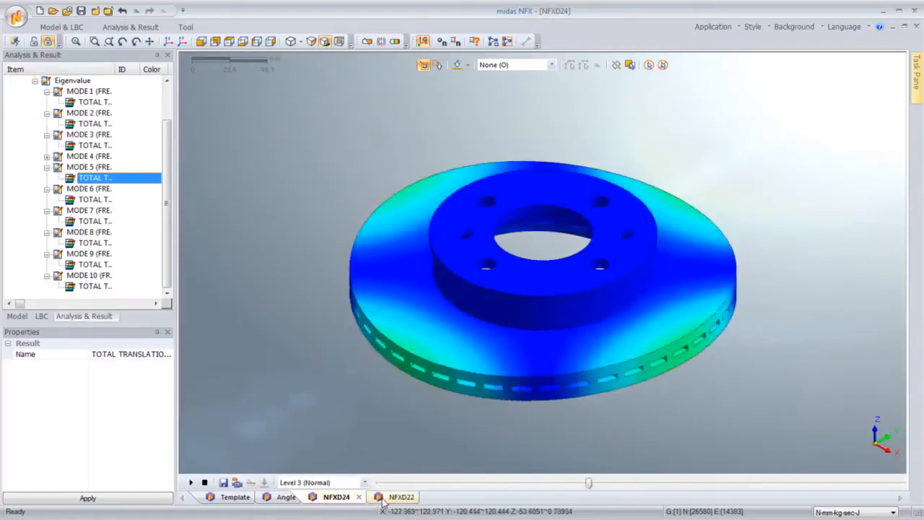
left_click(385, 498)
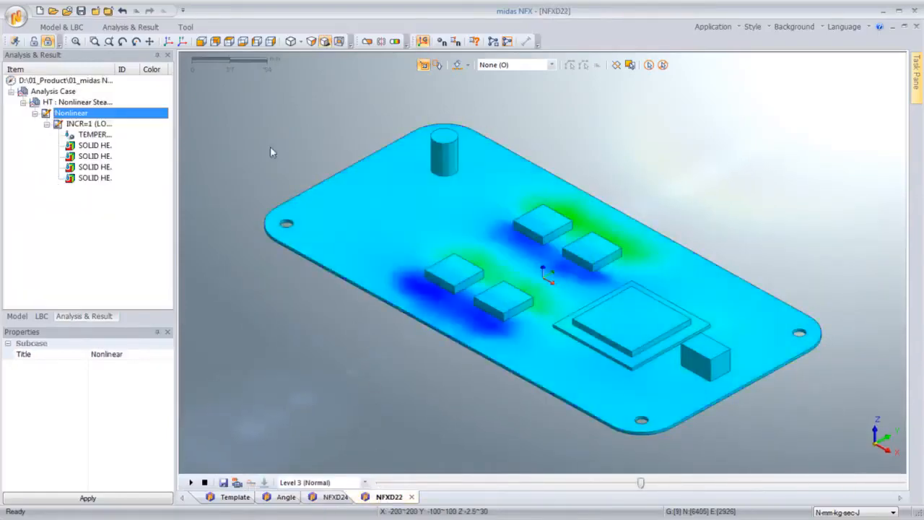
left_click(185, 27)
left_click(199, 44)
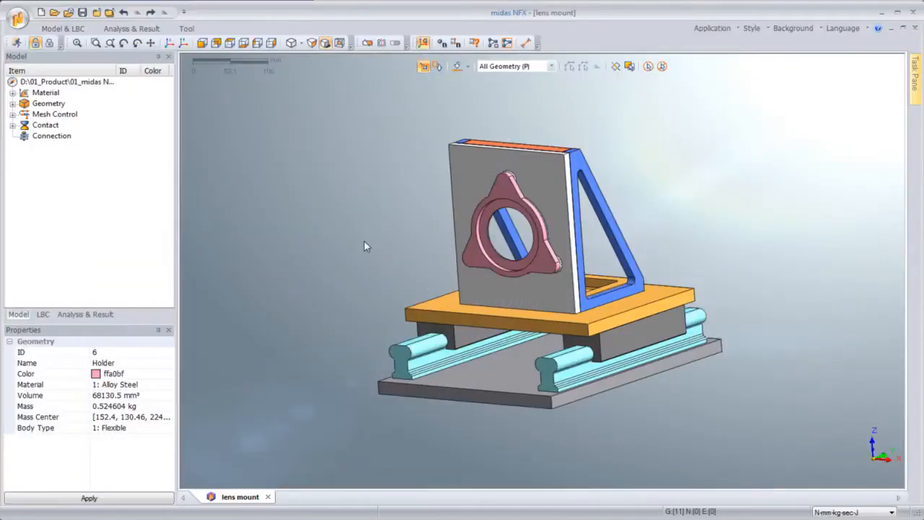
left_click(465, 198)
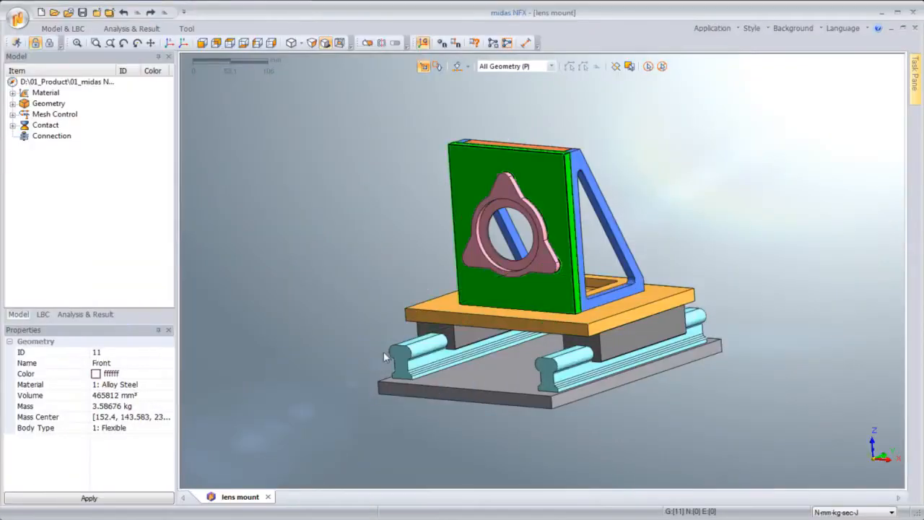
Step: Inspect the properties of individual parts of the lens mount assembly
left_click(394, 354)
left_click(547, 365)
left_click(565, 360)
left_click(540, 300)
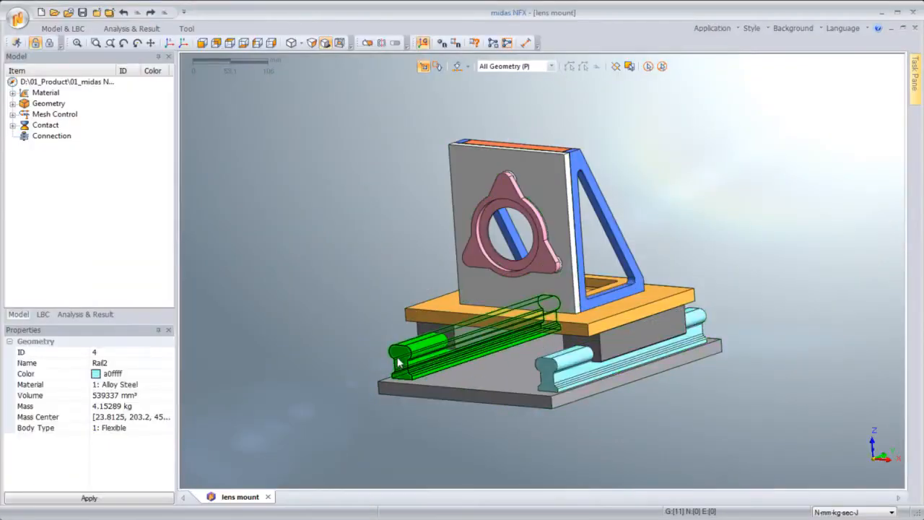
left_click(428, 344)
scroll(394, 403, "up", 1)
scroll(565, 338, "up", 3)
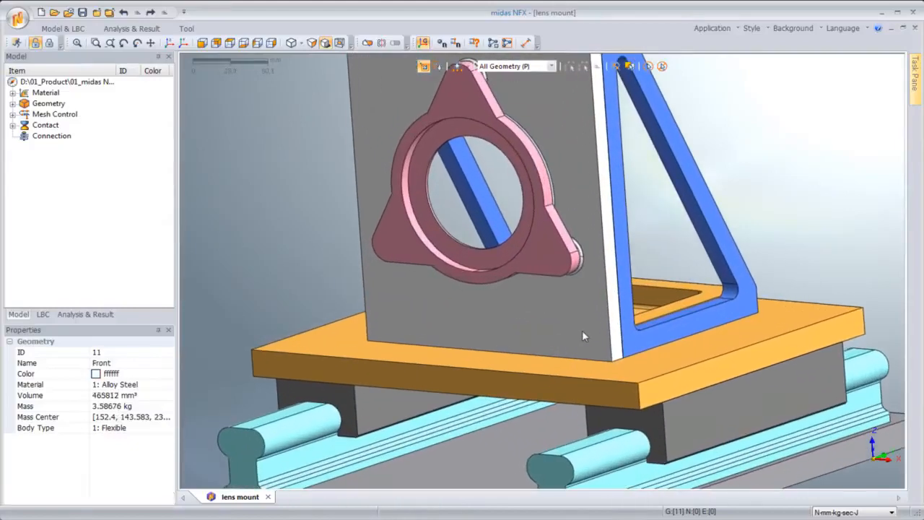
left_click(582, 330)
left_click(581, 331)
Step: Select all parts and automatically create welded surface-to-surface contact pairs between them
left_click(649, 66)
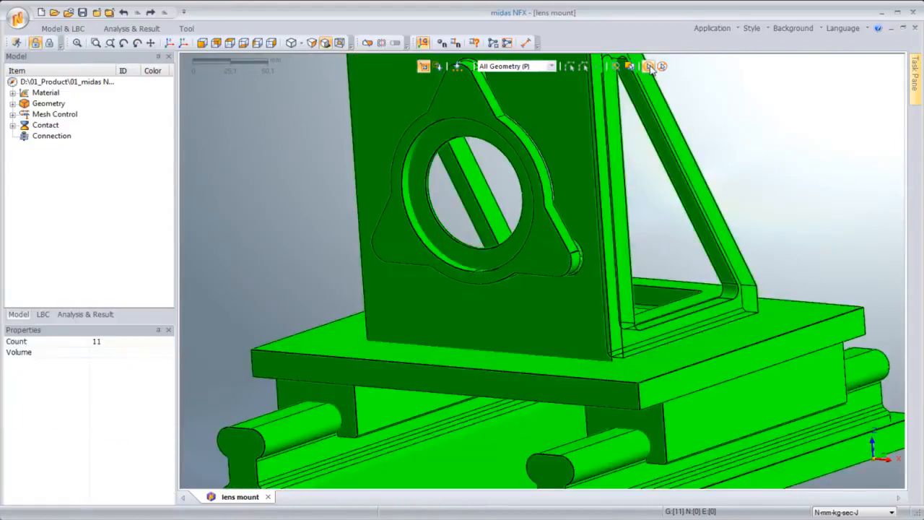
left_click(72, 29)
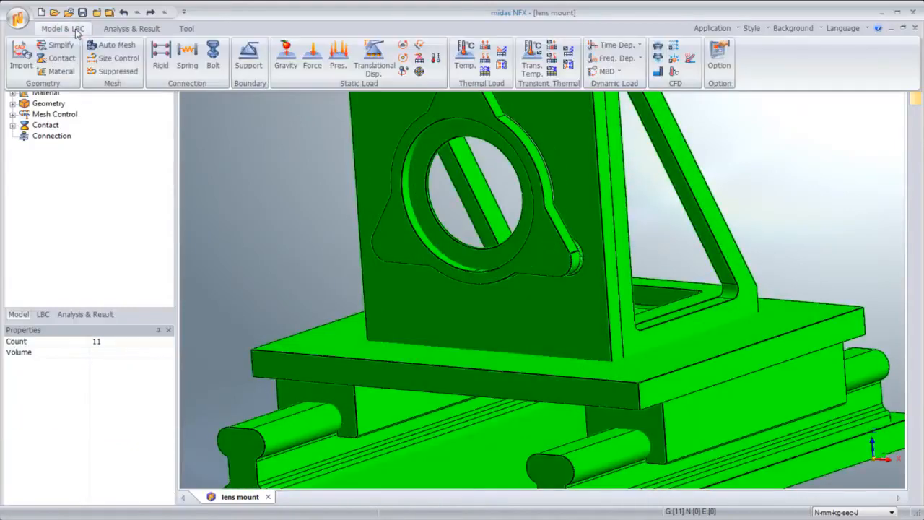
left_click(57, 63)
left_click_drag(66, 61, 159, 85)
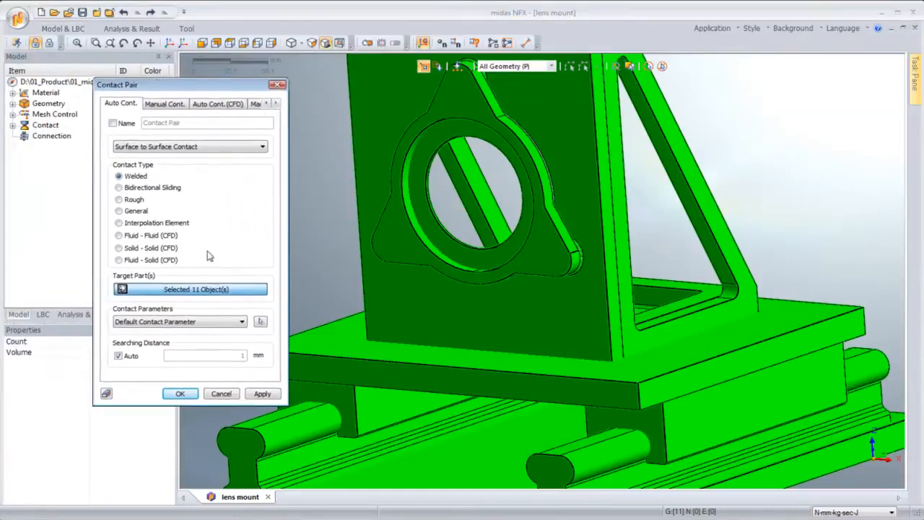
left_click(180, 394)
Step: Review the generated contact pairs by highlighting several of them in the model tree
left_click(13, 126)
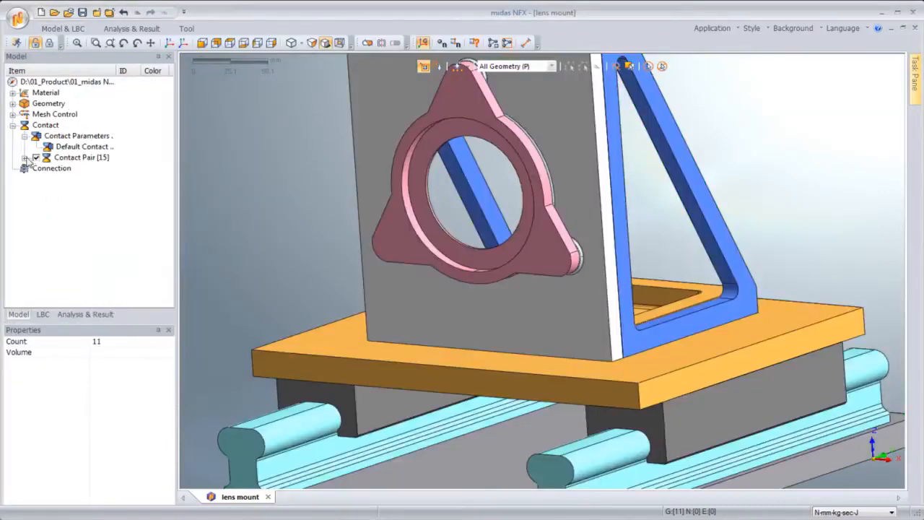
left_click(25, 157)
left_click(87, 157)
left_click(86, 189)
left_click(87, 211)
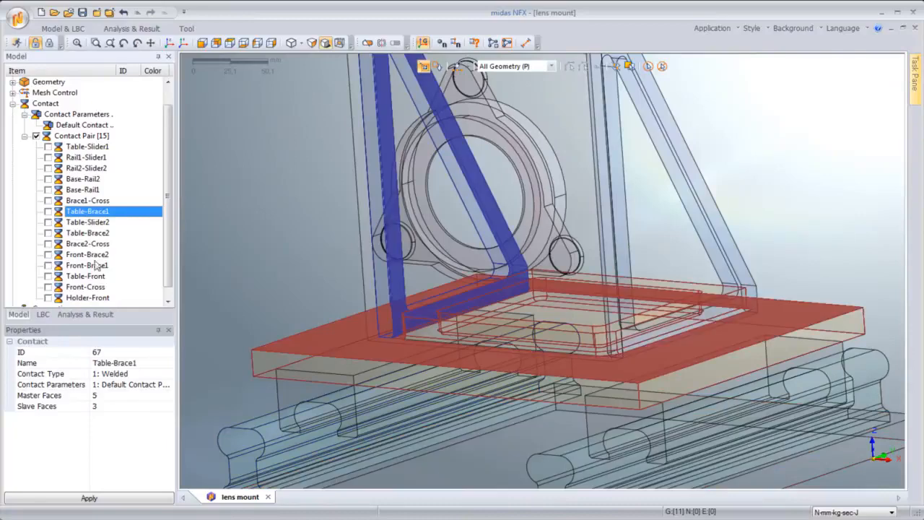
left_click(96, 265)
left_click(104, 298)
Step: Edit the Rail1-Slider1 and Rail2-Slider2 contact pairs together and confirm the Contact Pair dialog
left_click(85, 157)
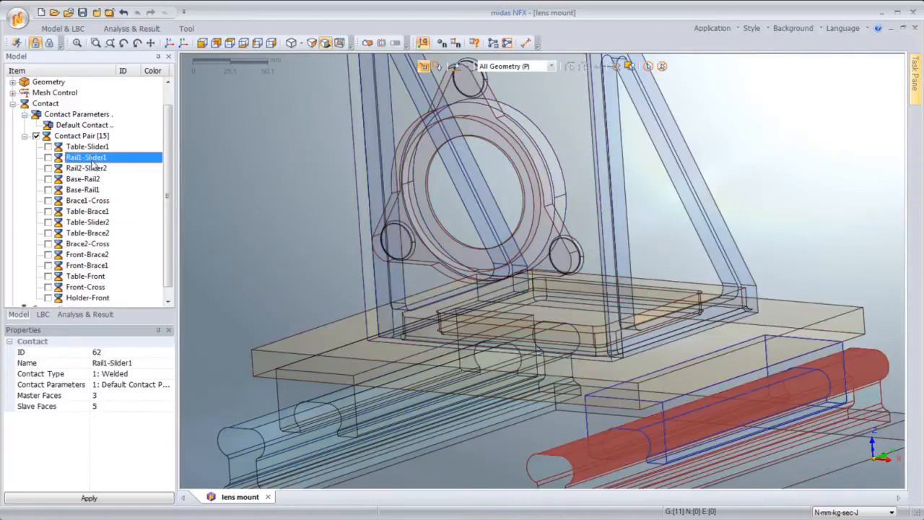
left_click(85, 168, "ctrl")
right_click(94, 166)
left_click(120, 169)
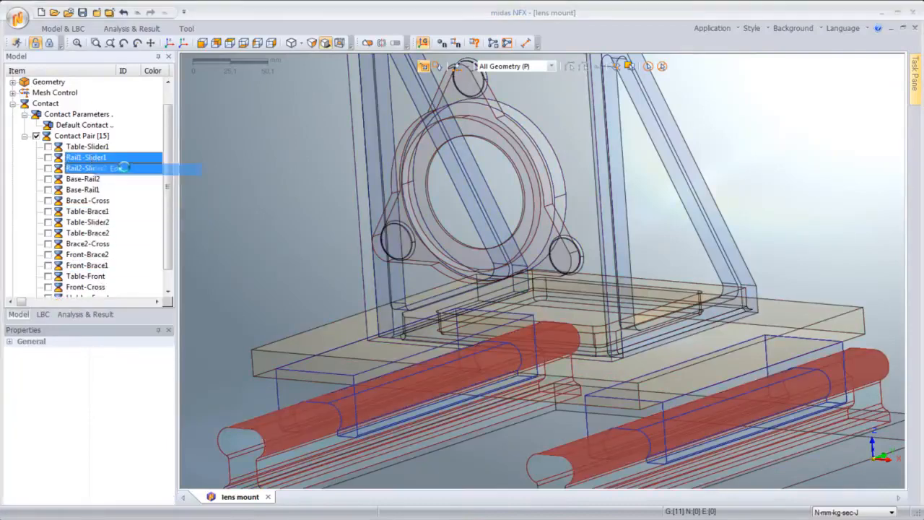
left_click_drag(102, 65, 195, 77)
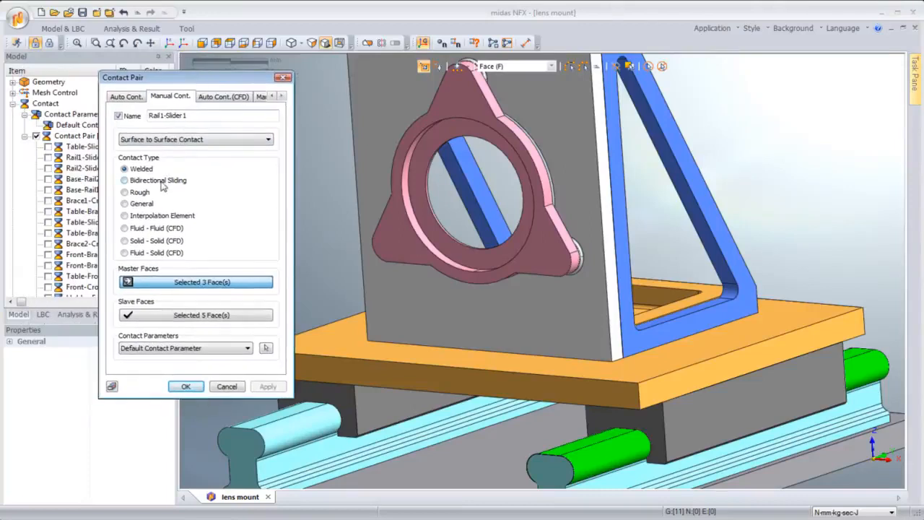
left_click(186, 386)
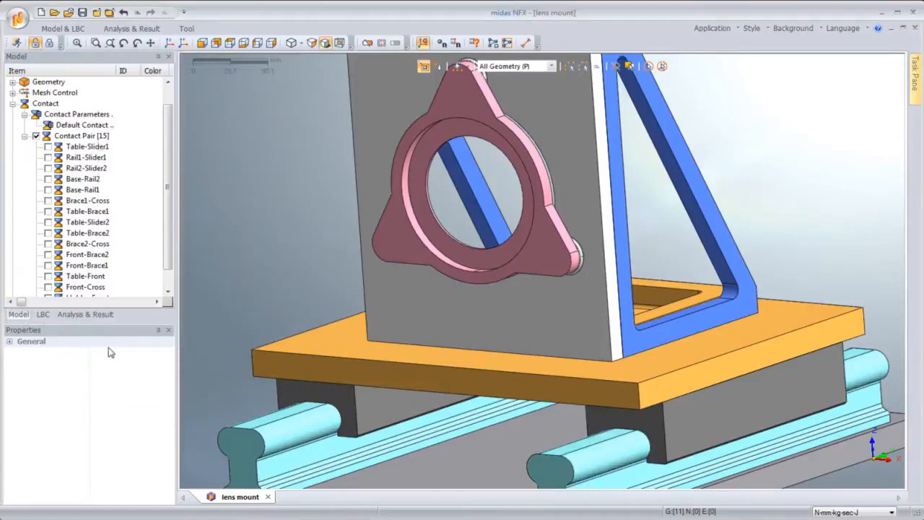
Step: Run the solver for both Linear Static-1 and Nonlinear Static-2 analysis cases
left_click(42, 315)
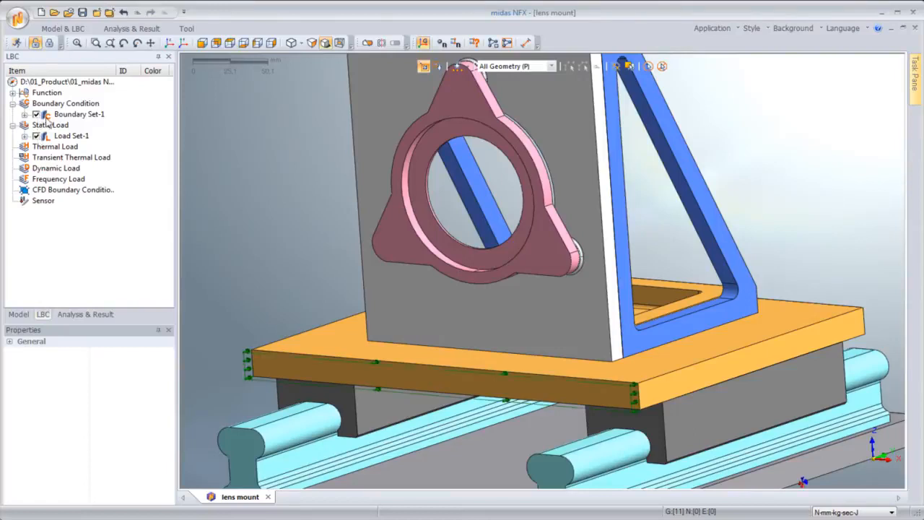
left_click(117, 27)
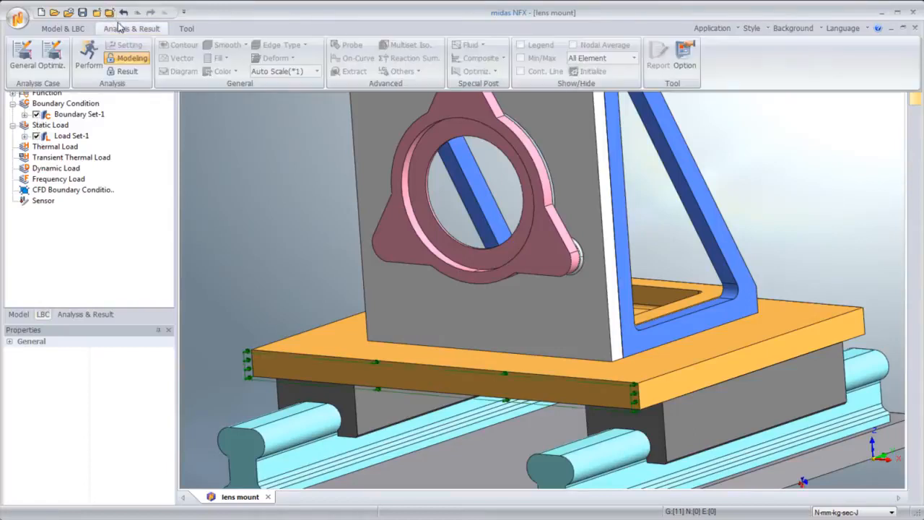
left_click(91, 61)
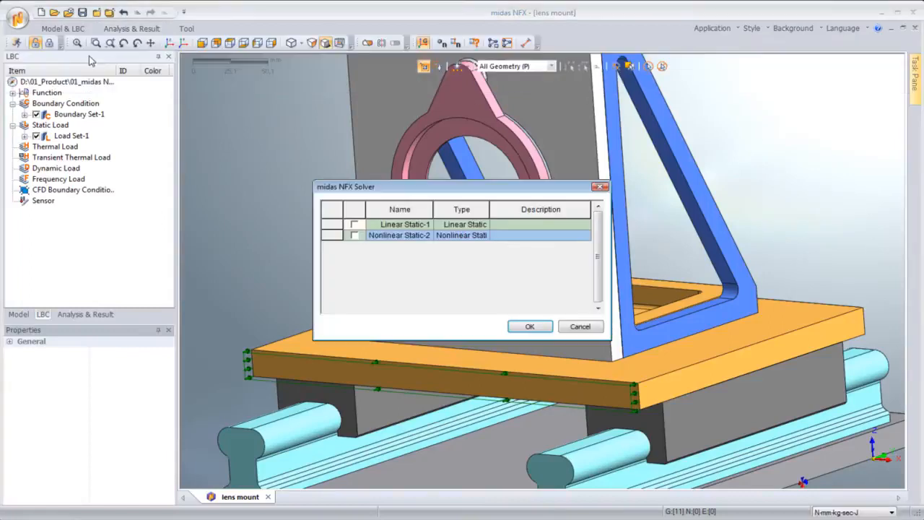
left_click(354, 235)
left_click(529, 327)
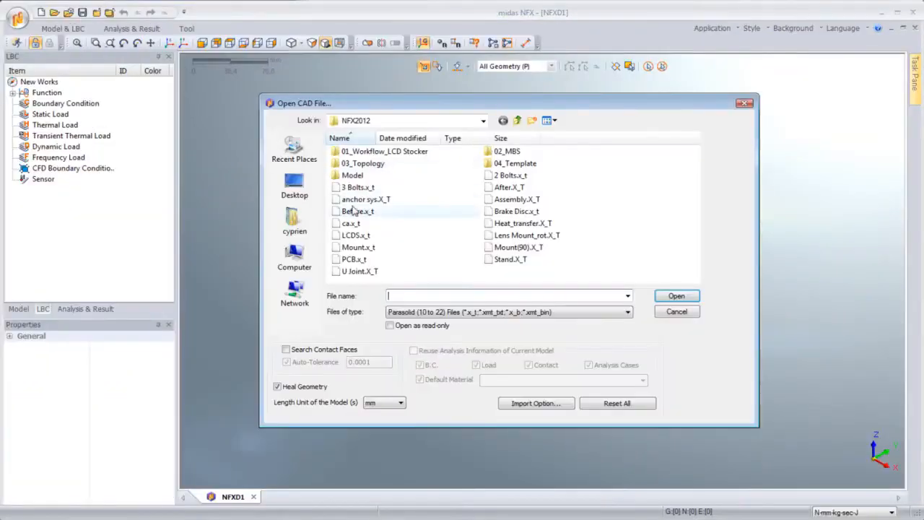
double_click(355, 211)
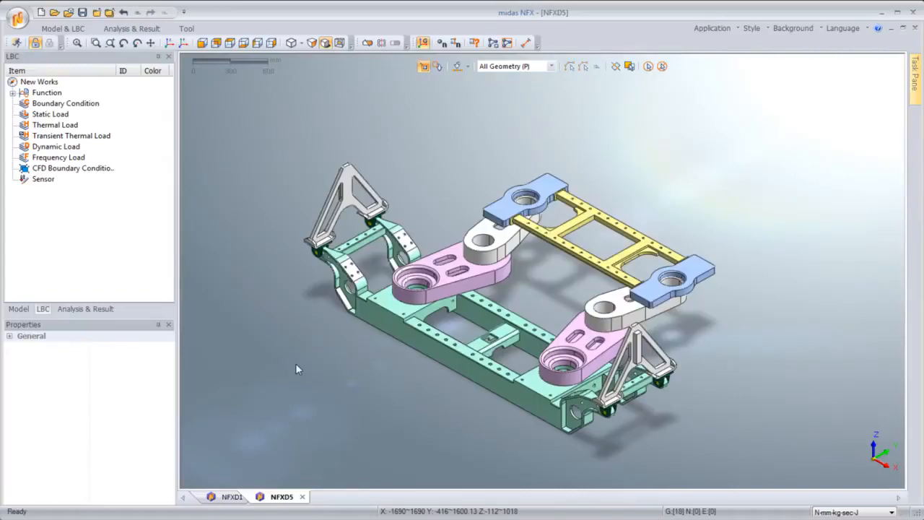
scroll(470, 325, "up", 3)
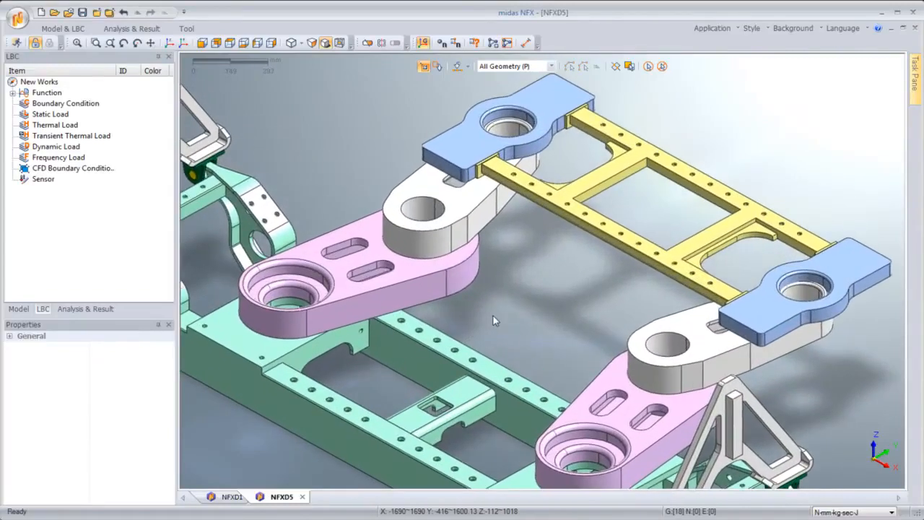
Step: Use model simplification to find holes with radius under 21 mm, then close the dialog
left_click(63, 28)
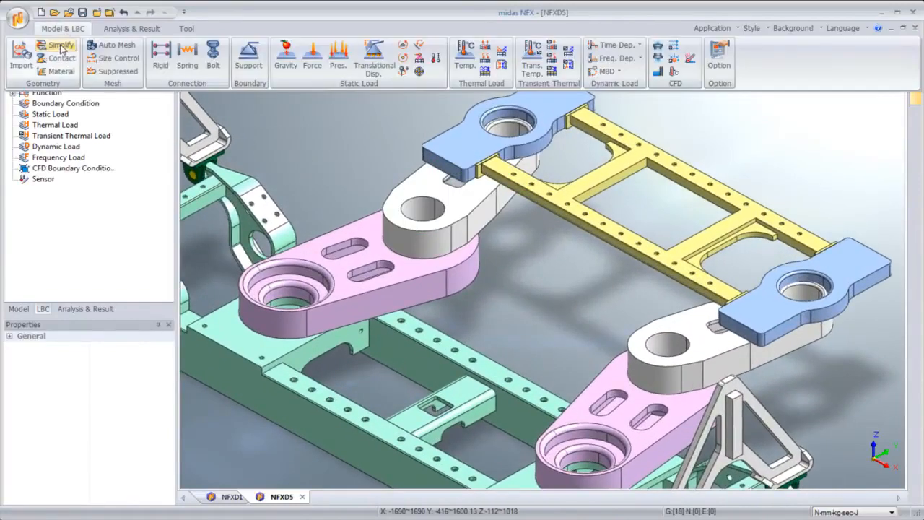
left_click(61, 47)
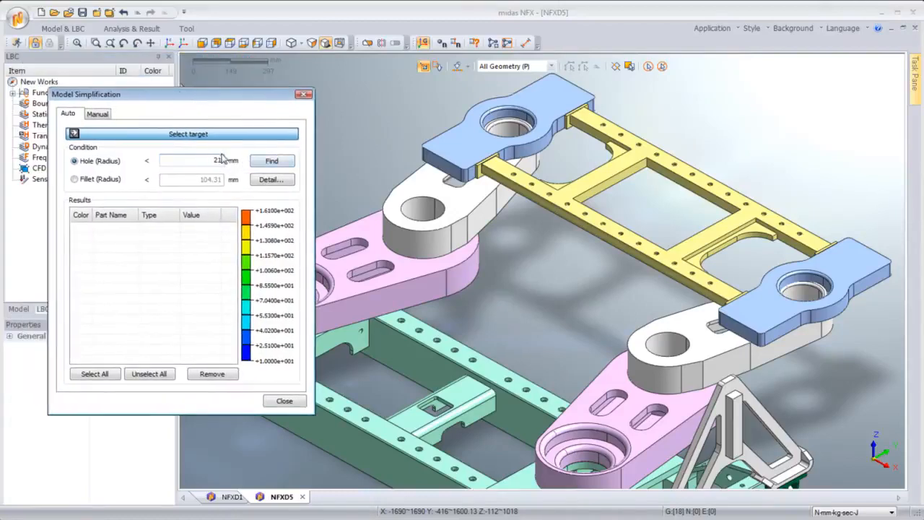
left_click(270, 160)
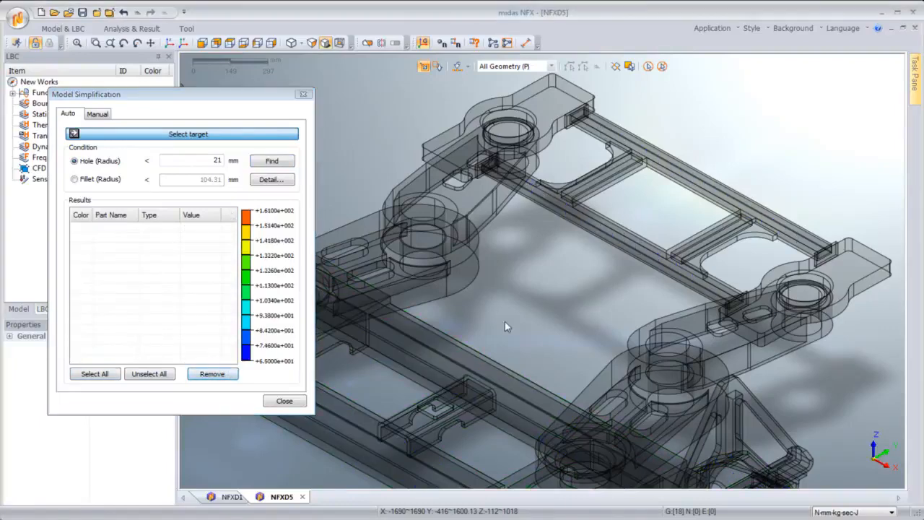
left_click(285, 401)
Step: Use model simplification to find fillets with radius under 55 mm, then close the dialog
scroll(593, 473, "up", 5)
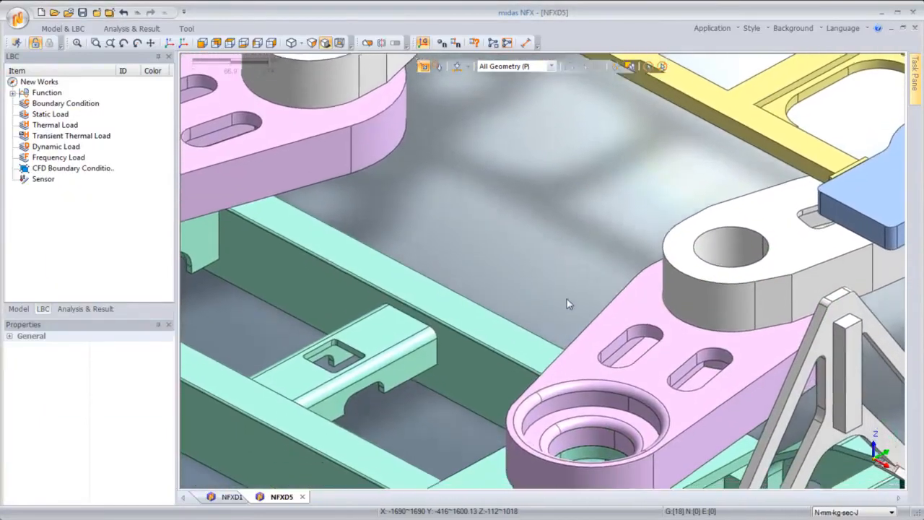
middle_click_drag(567, 303, 470, 183)
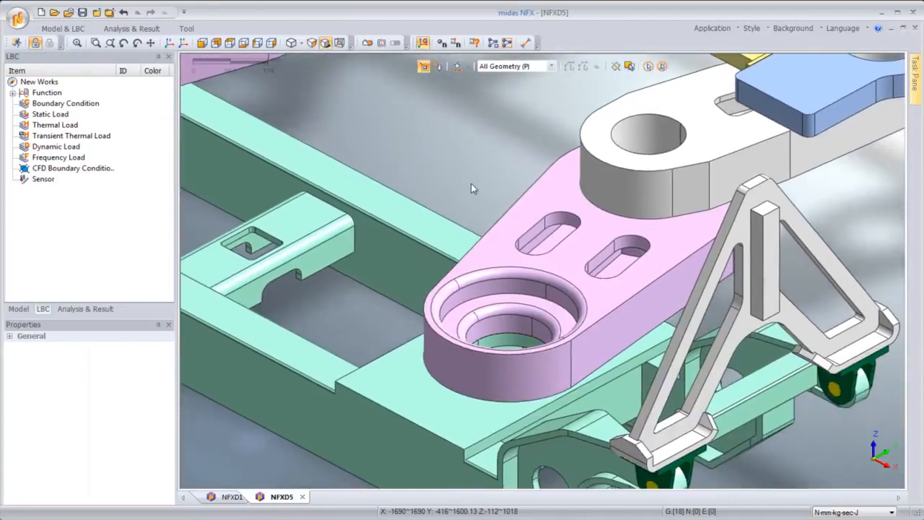
left_click(63, 29)
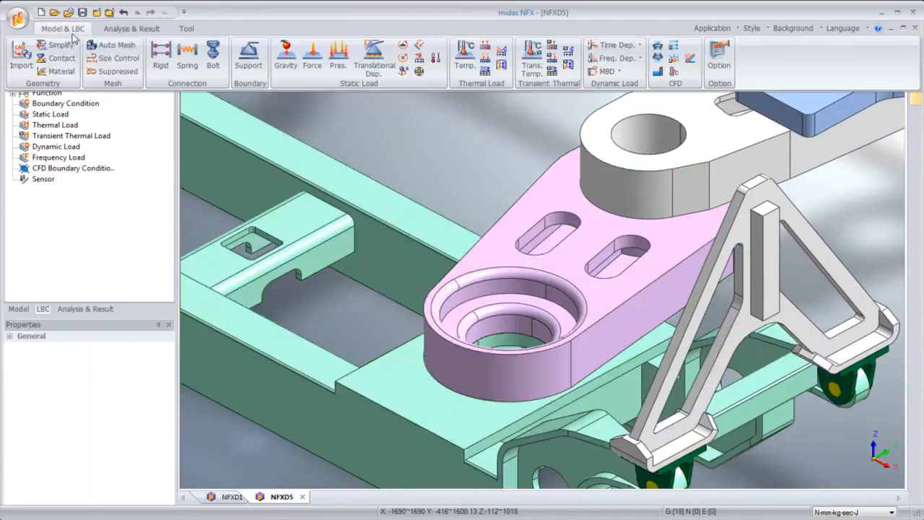
left_click(55, 45)
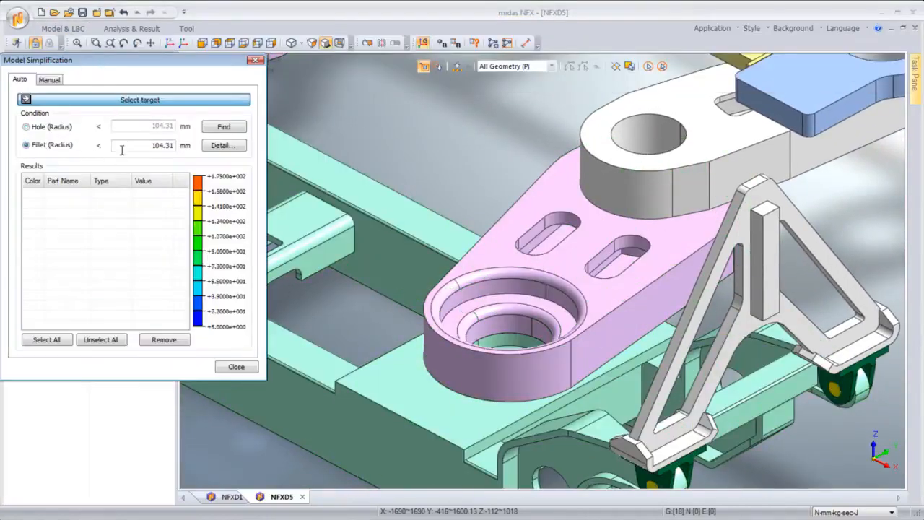
left_click(225, 127)
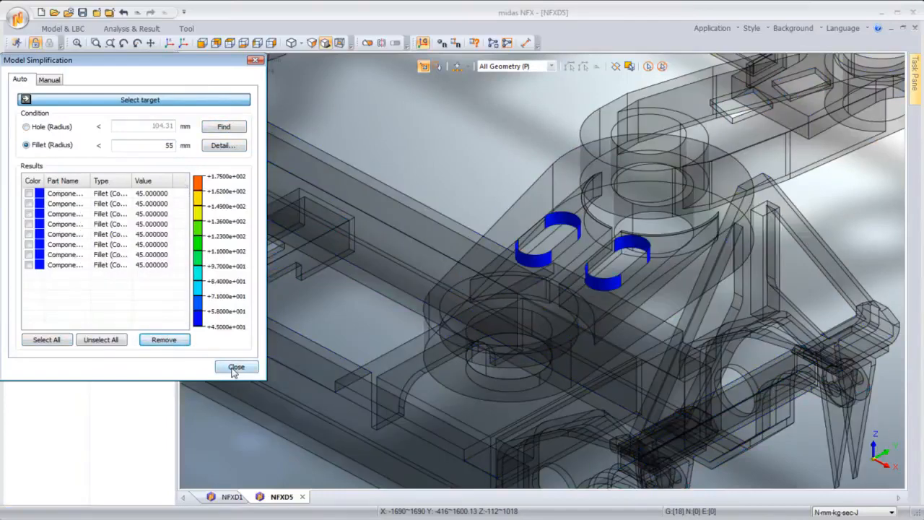
left_click(236, 368)
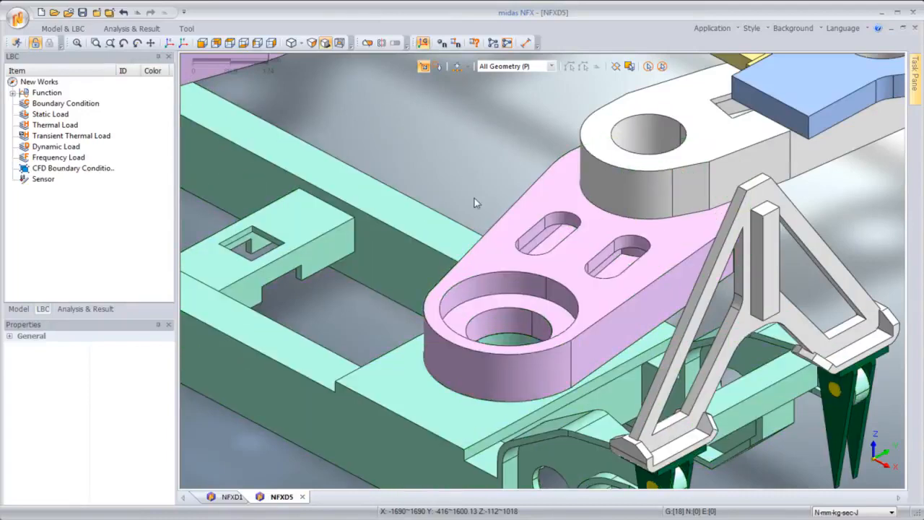
Step: Switch to the NFXD1 model and inspect it from several standard view directions
left_click(167, 45)
left_click_drag(265, 371, 406, 319, "ctrl")
left_click(405, 318)
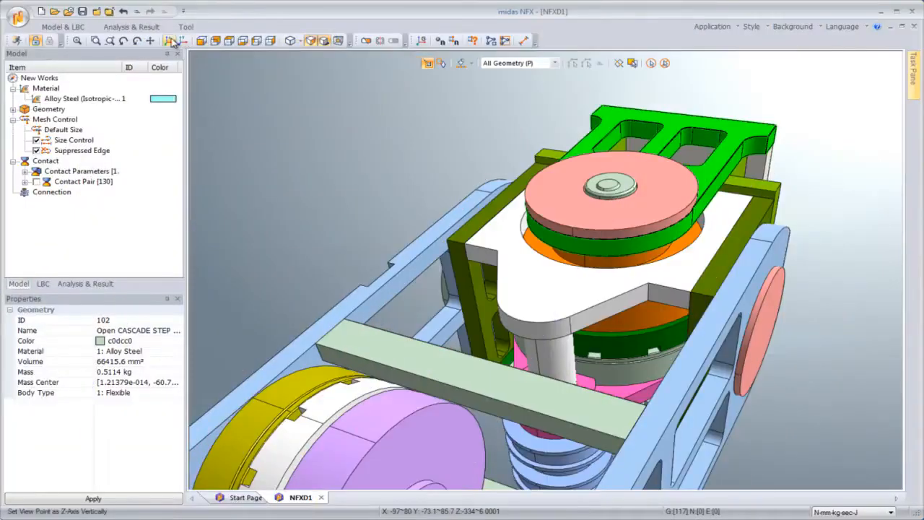
left_click(170, 41)
left_click(216, 41)
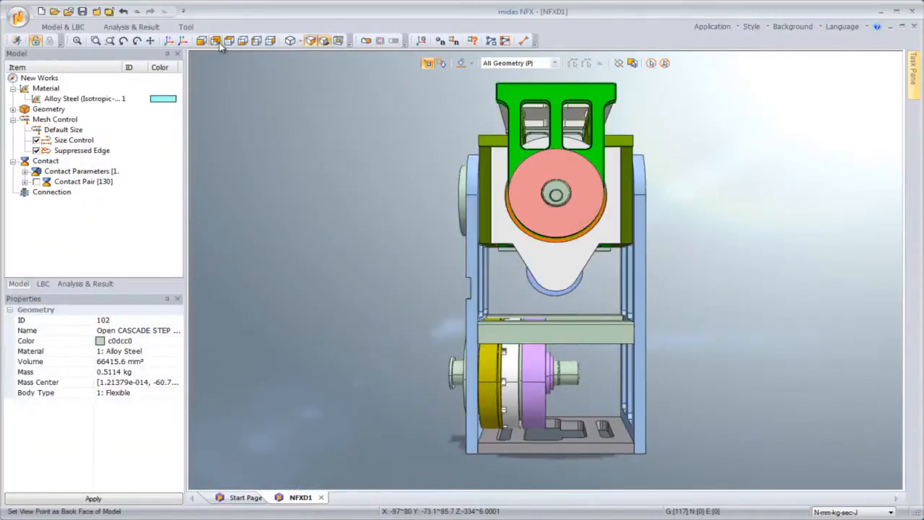
left_click(218, 41)
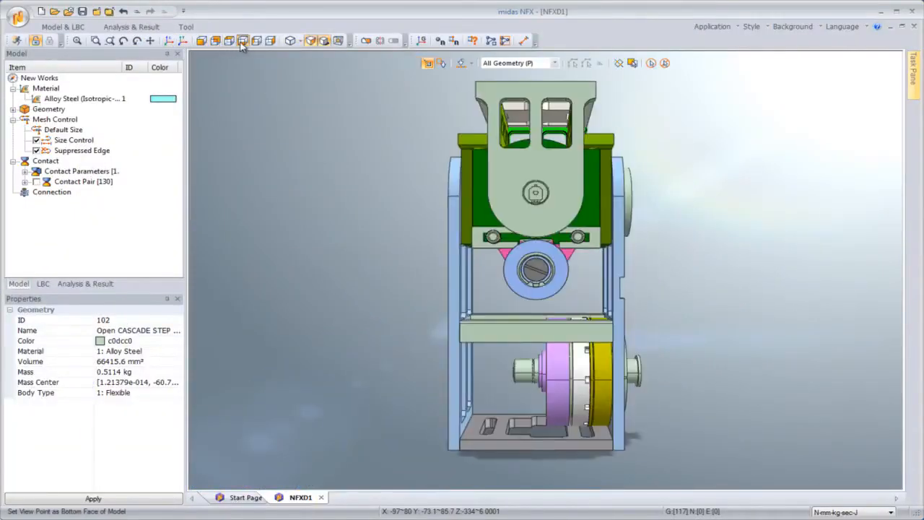
left_click(243, 41)
left_click(171, 41)
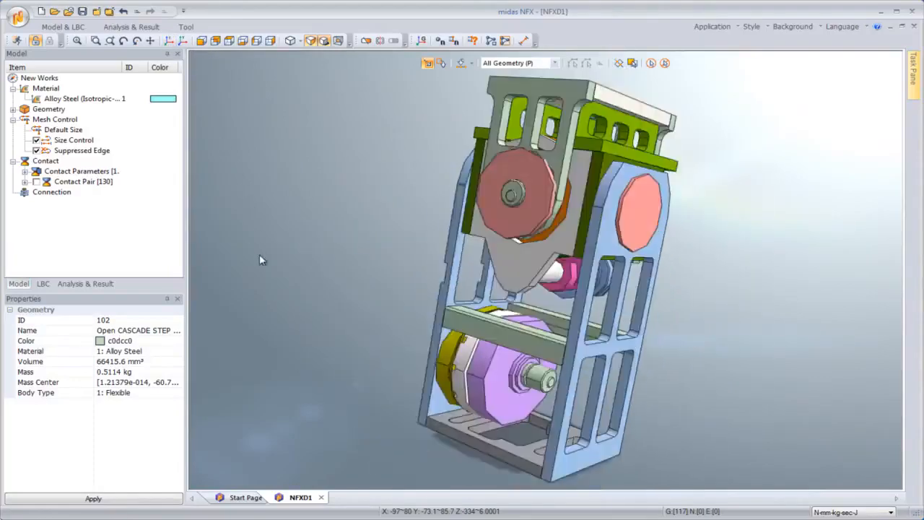
scroll(454, 252, "up", 6)
middle_click_drag(570, 184, 476, 149)
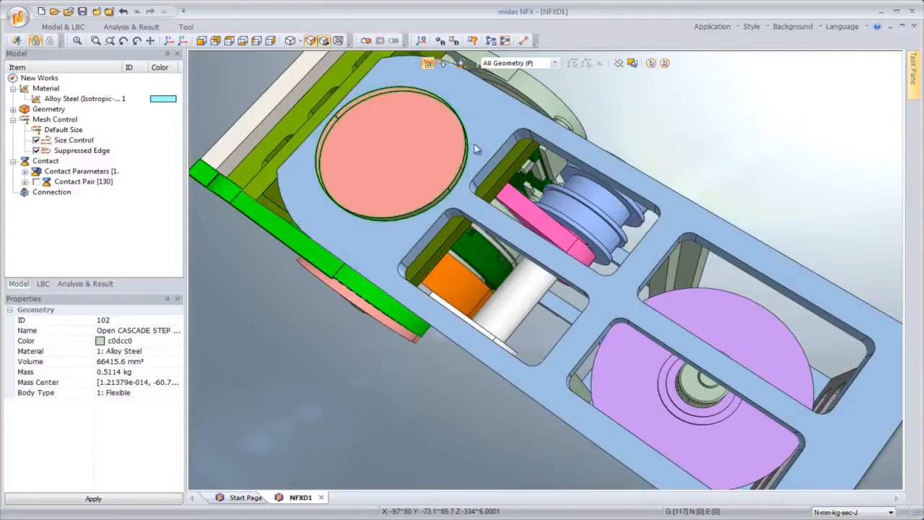
Step: Auto-mesh all parts with the Hybrid Mesher at a maximum element size of 3.1605 mm
left_click(651, 63)
left_click(76, 28)
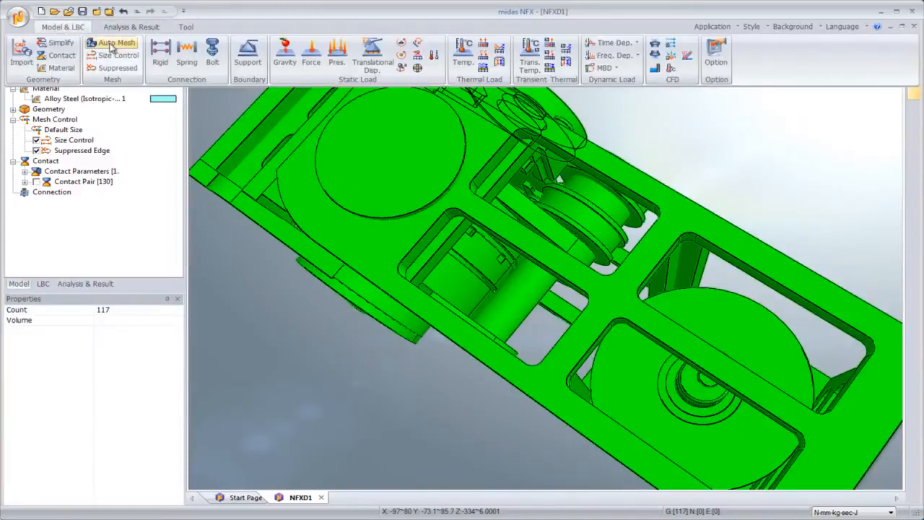
left_click(115, 50)
left_click_drag(123, 63, 387, 178)
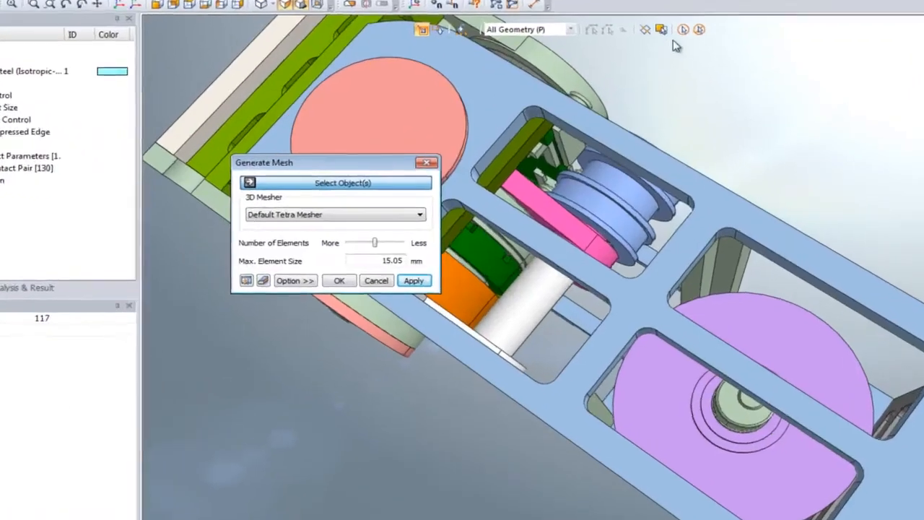
left_click(651, 63)
left_click(352, 185)
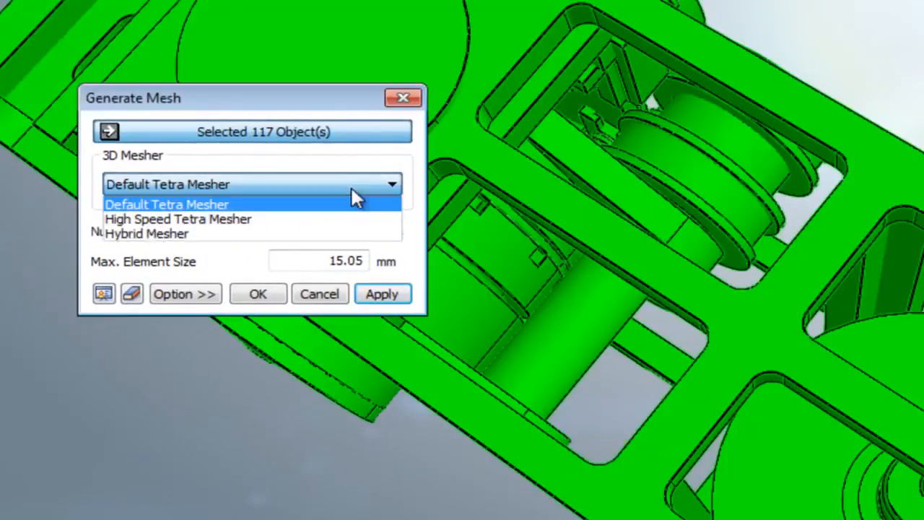
left_click(333, 233)
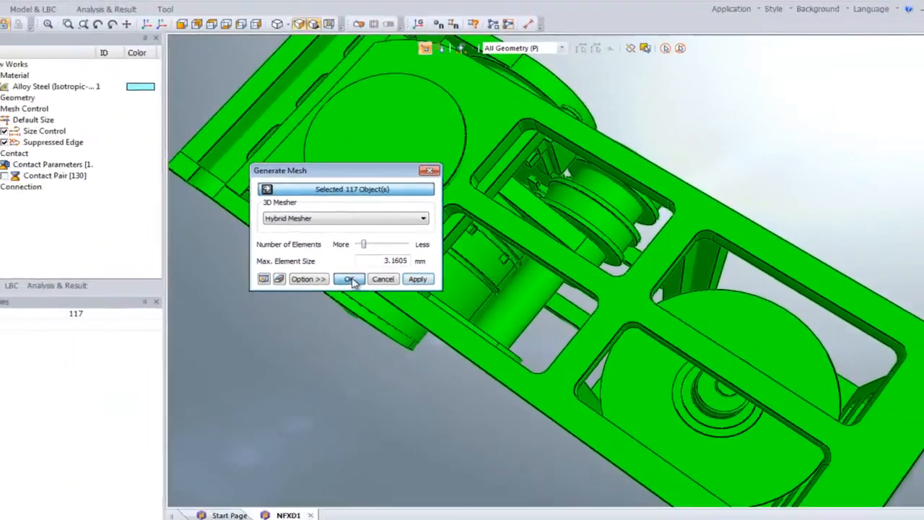
left_click(260, 296)
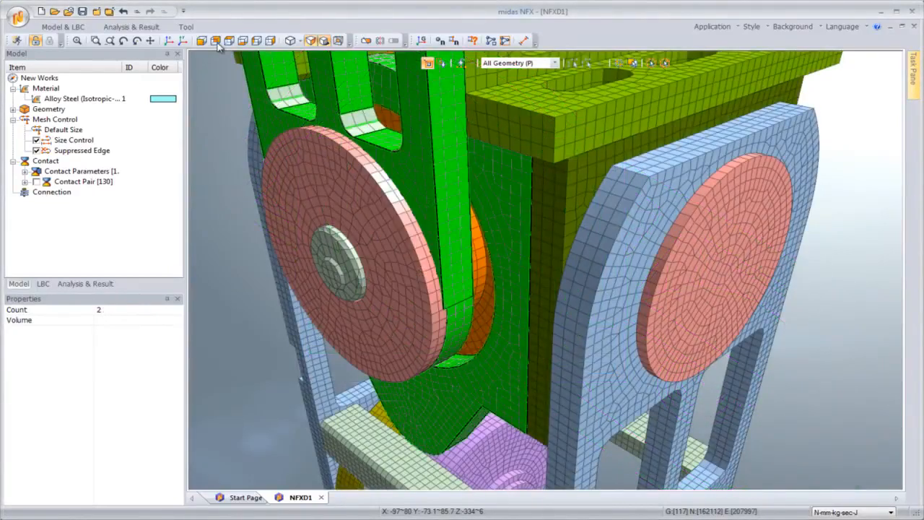
Step: Box-select the parts around the central wheel from the back view and show only those parts
left_click(215, 40)
left_click_drag(400, 202, 697, 312)
right_click(545, 269)
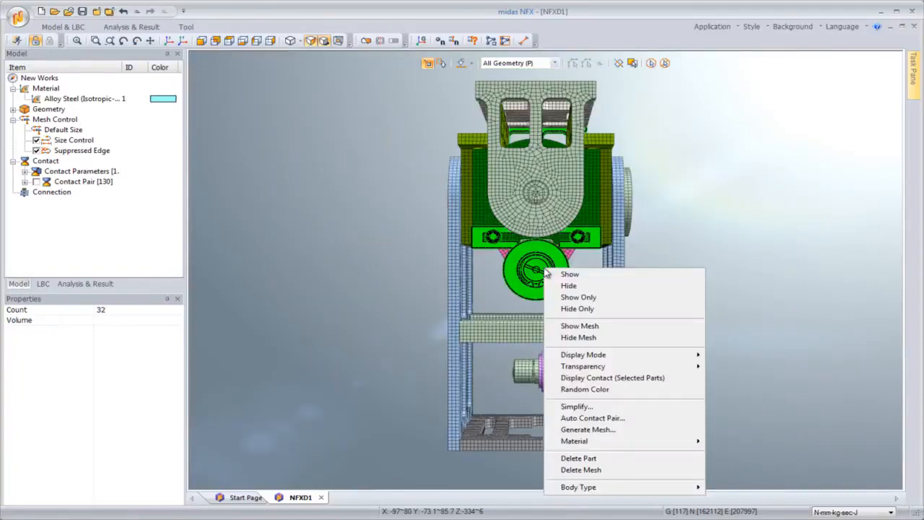
left_click(573, 298)
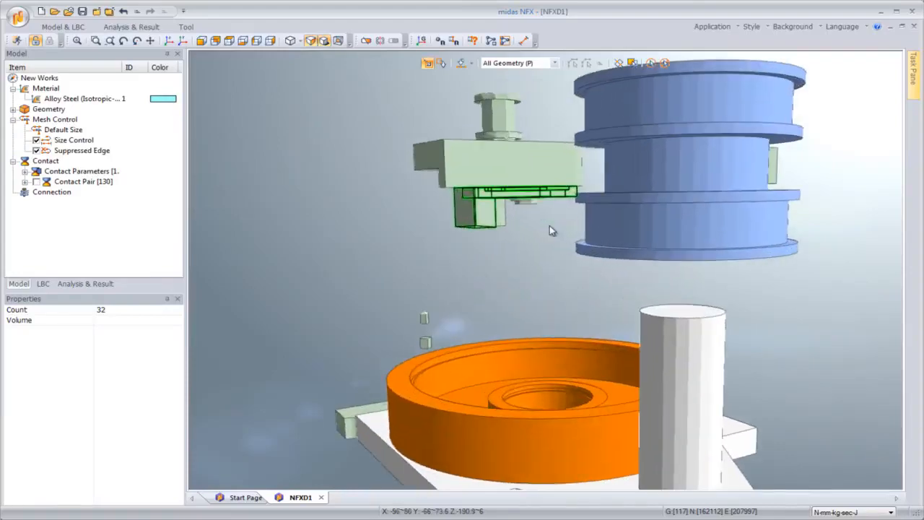
Step: Inspect the mesh of the isolated parts from several views and zoom levels
left_click(229, 40)
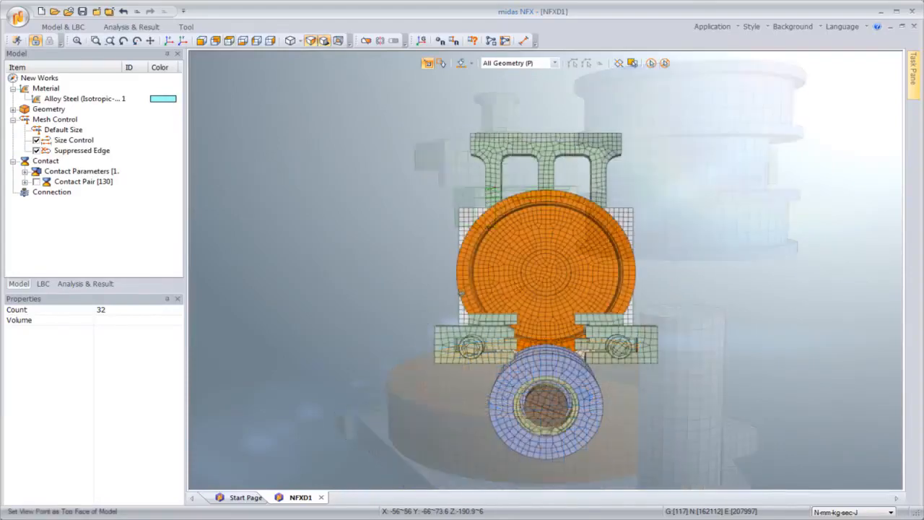
left_click(170, 41)
middle_click_drag(556, 361, 676, 307)
scroll(403, 397, "up", 3)
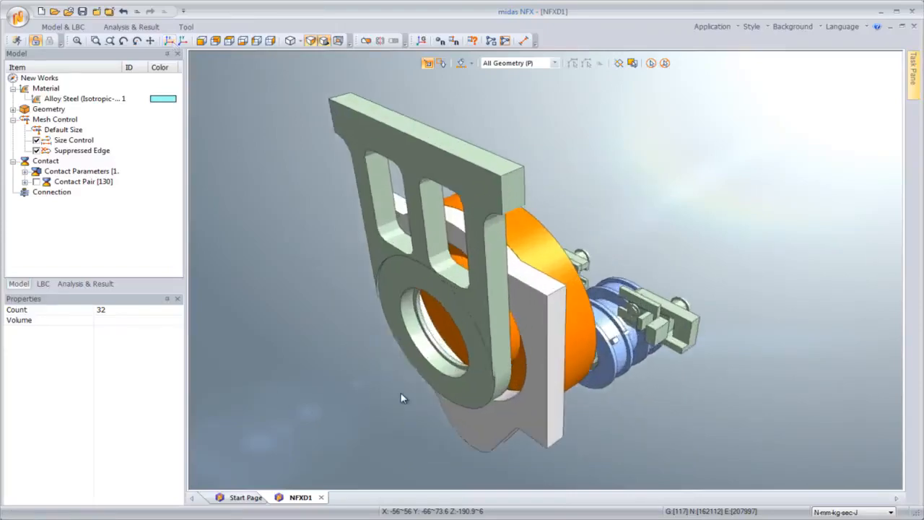
scroll(532, 359, "up", 5)
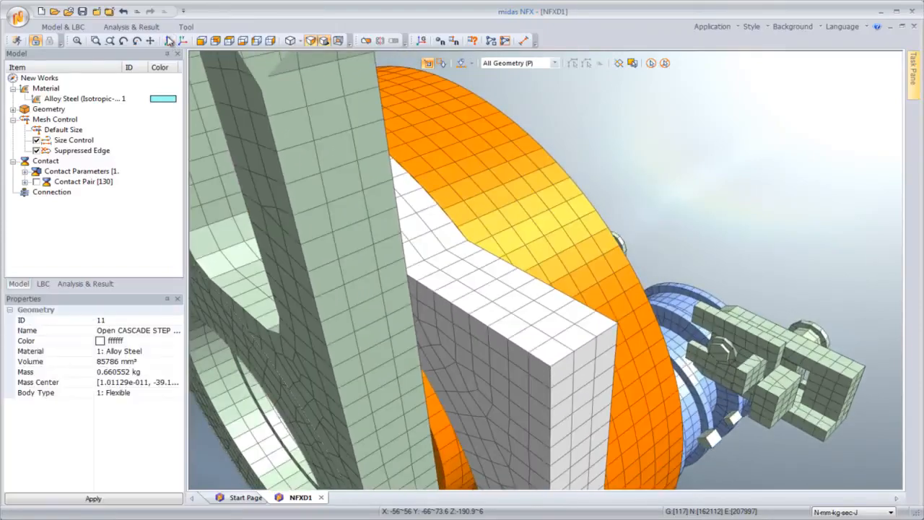
left_click(216, 41)
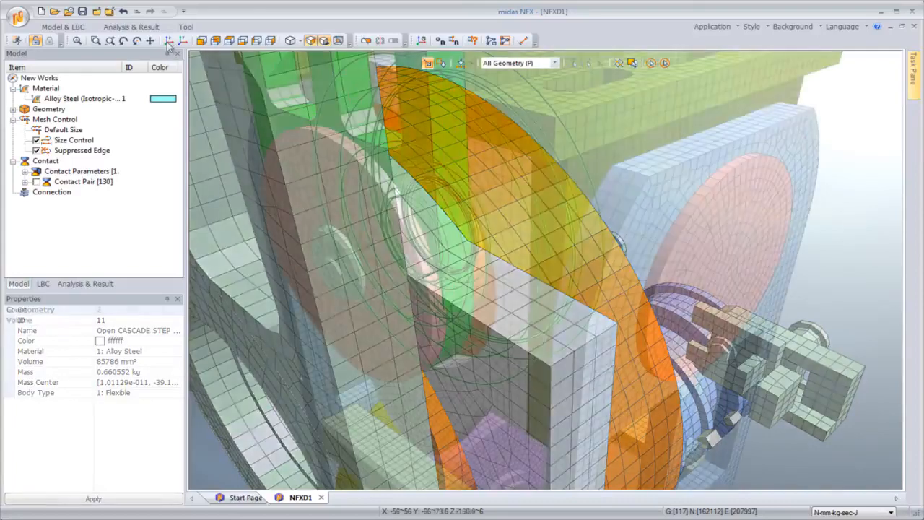